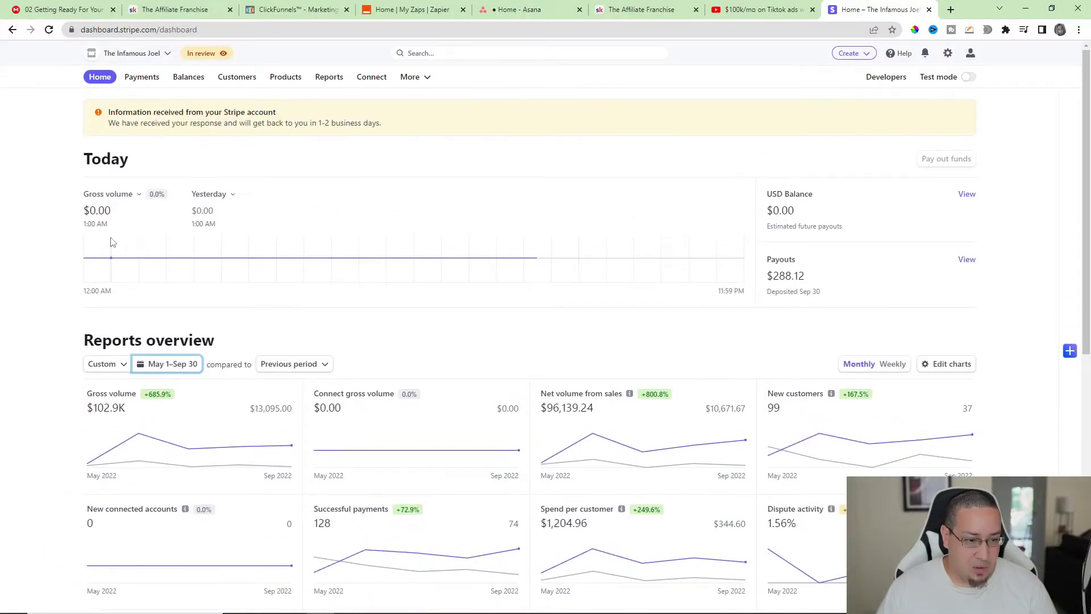
Scroll down to the Reports overview and highlight the $102.9K gross volume total.
{"action": "scroll", "coordinate": [112, 242], "scroll_direction": "down", "scroll_amount": 1}
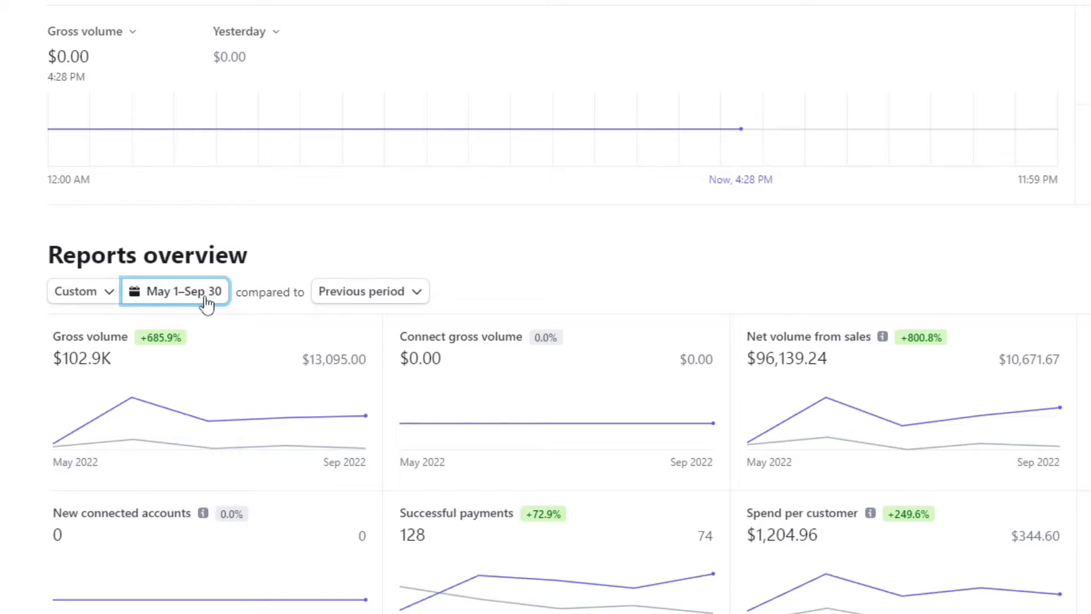
{"action": "left_click_drag", "start_coordinate": [51, 359], "coordinate": [146, 365]}
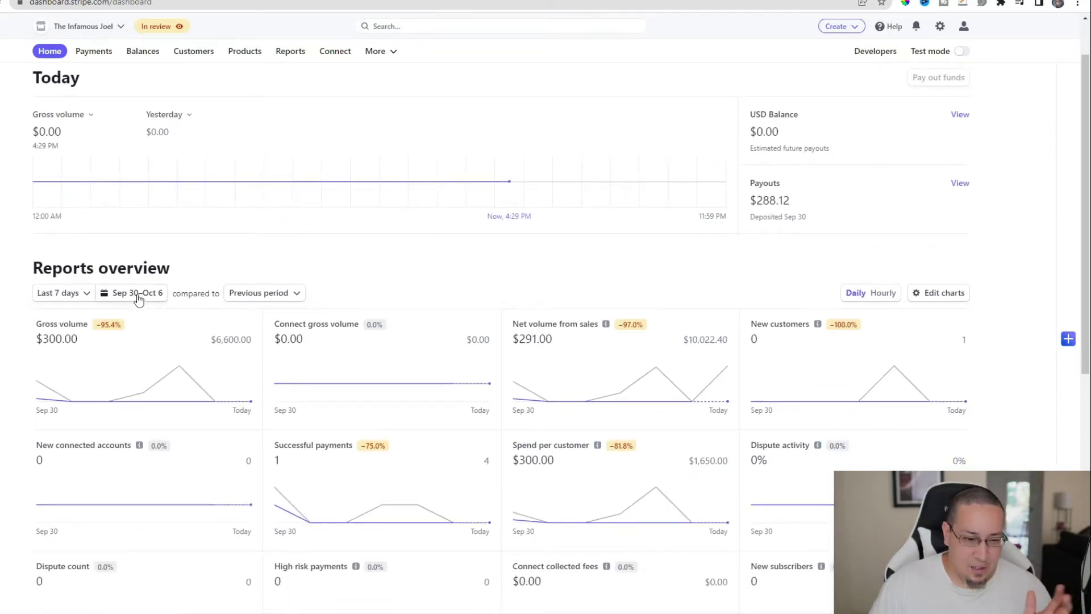
Step the report calendar back to May 2022 and select May 1 through Sep 30.
{"action": "left_click", "coordinate": [137, 293]}
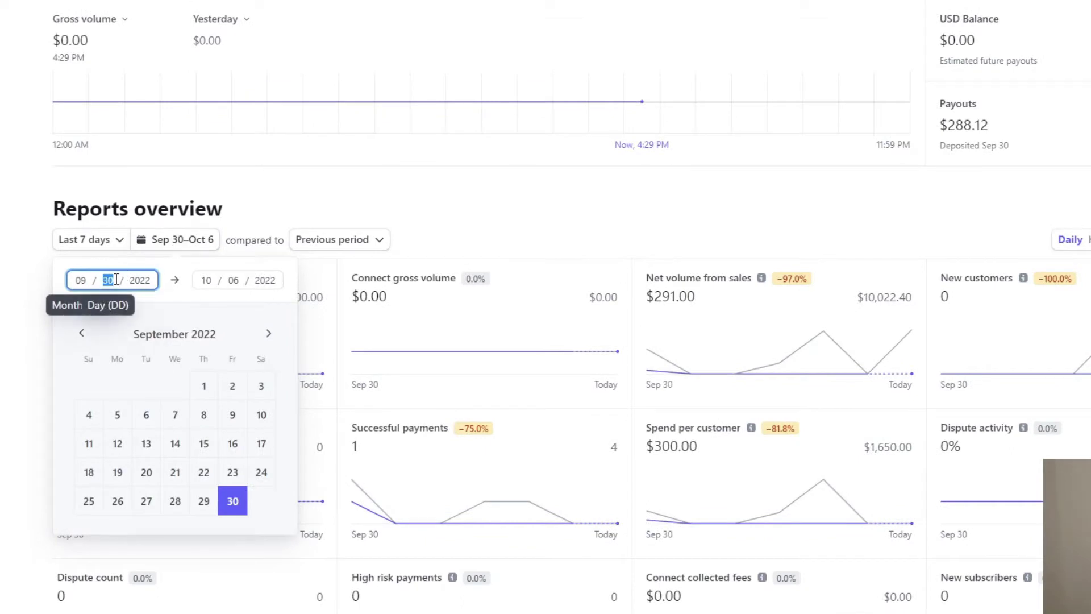
{"action": "left_click", "coordinate": [83, 334]}
{"action": "left_click", "coordinate": [83, 334]}
{"action": "left_click", "coordinate": [82, 334]}
{"action": "left_click", "coordinate": [83, 334]}
{"action": "left_click", "coordinate": [89, 386]}
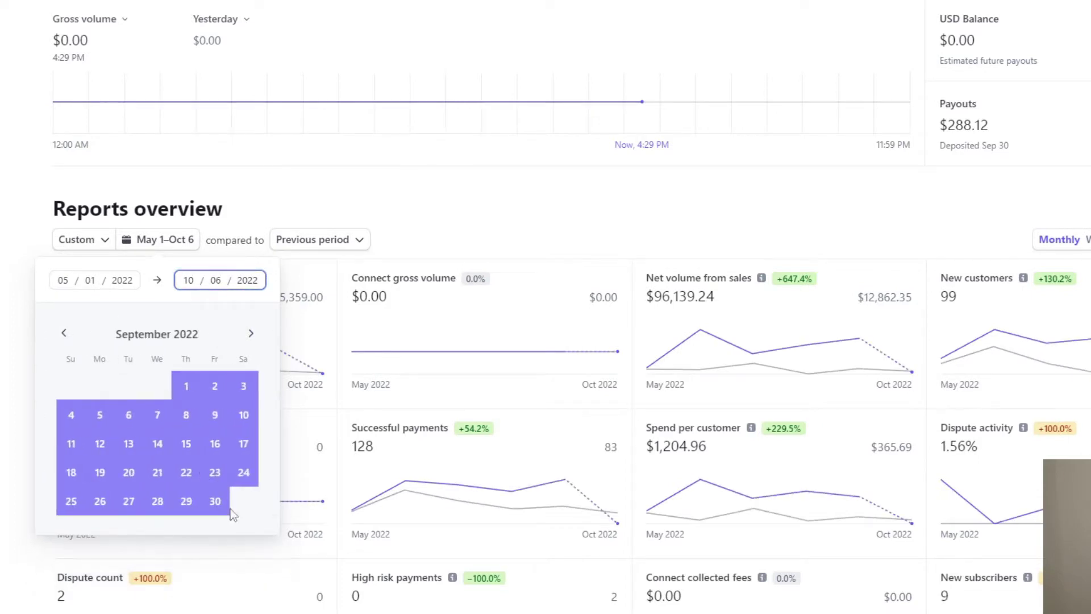
{"action": "left_click", "coordinate": [225, 507]}
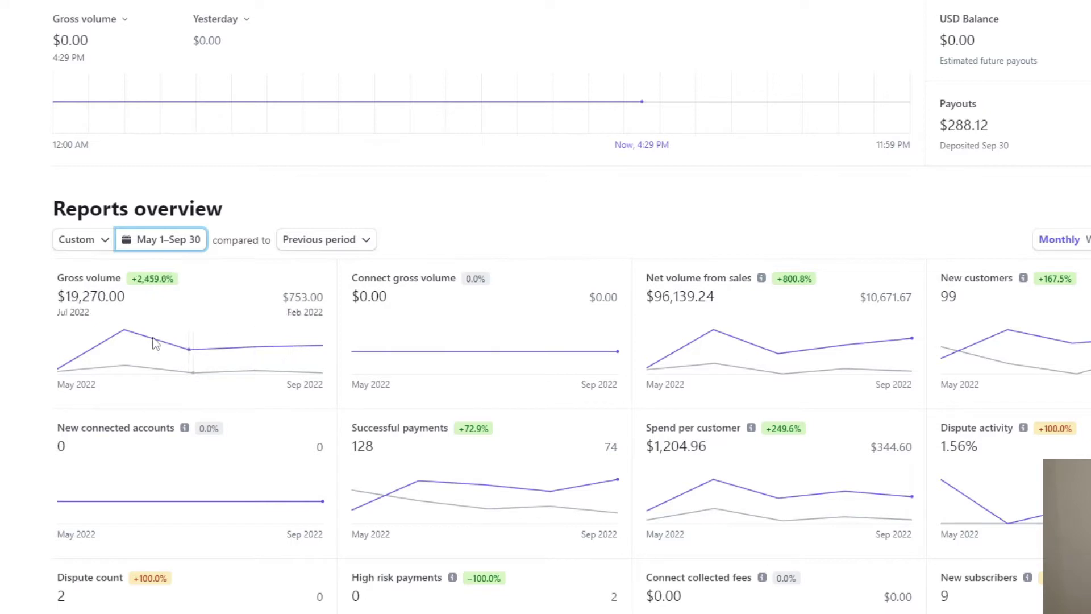
{"action": "mouse_move", "coordinate": [84, 355]}
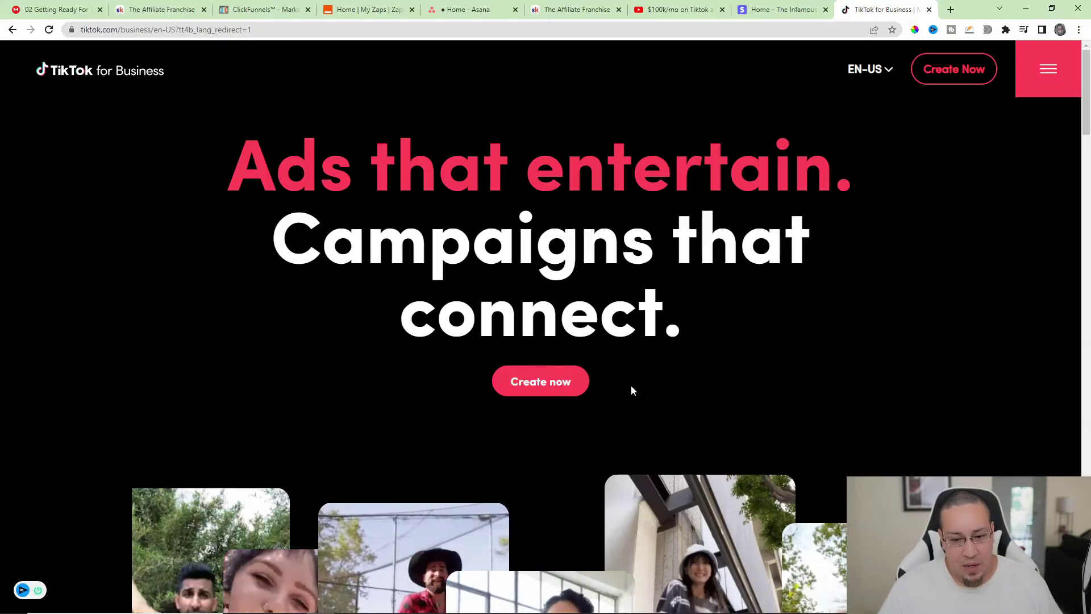
Start advertising on TikTok for Business with 'Create now'.
{"action": "left_click", "coordinate": [568, 386]}
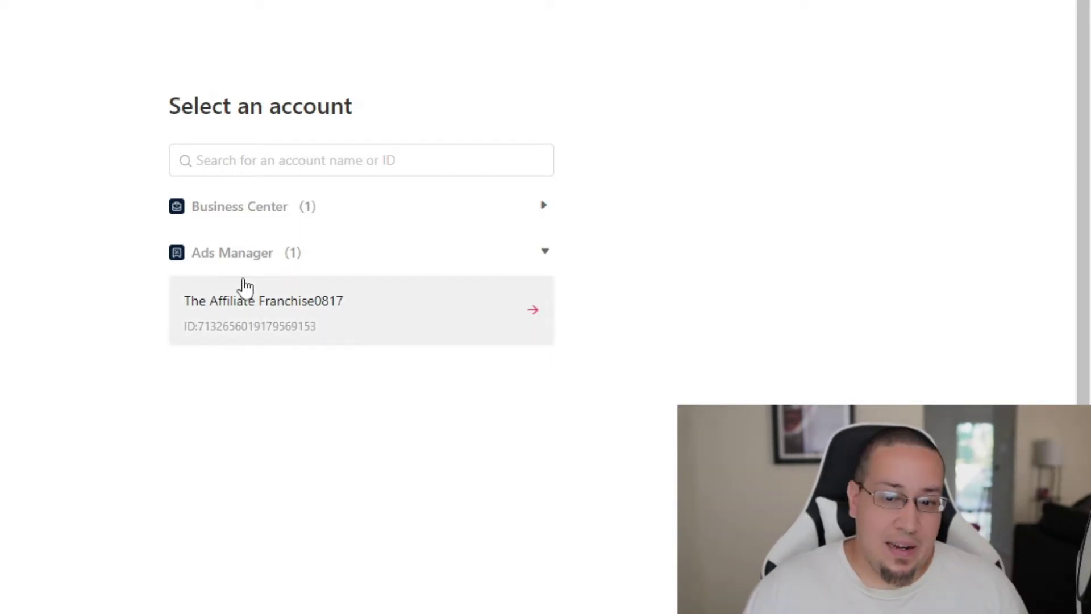
Enter the single Ads Manager advertiser account.
{"action": "left_click", "coordinate": [268, 284]}
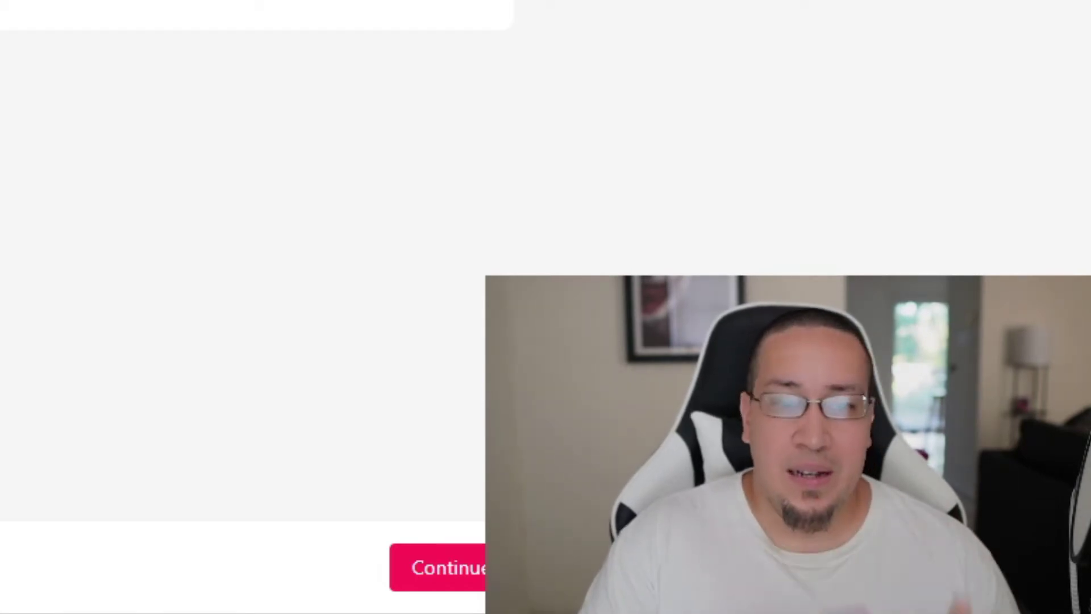
Open Web Events pixel management and delete the low ticket funnel pixel.
{"action": "mouse_move", "coordinate": [253, 53]}
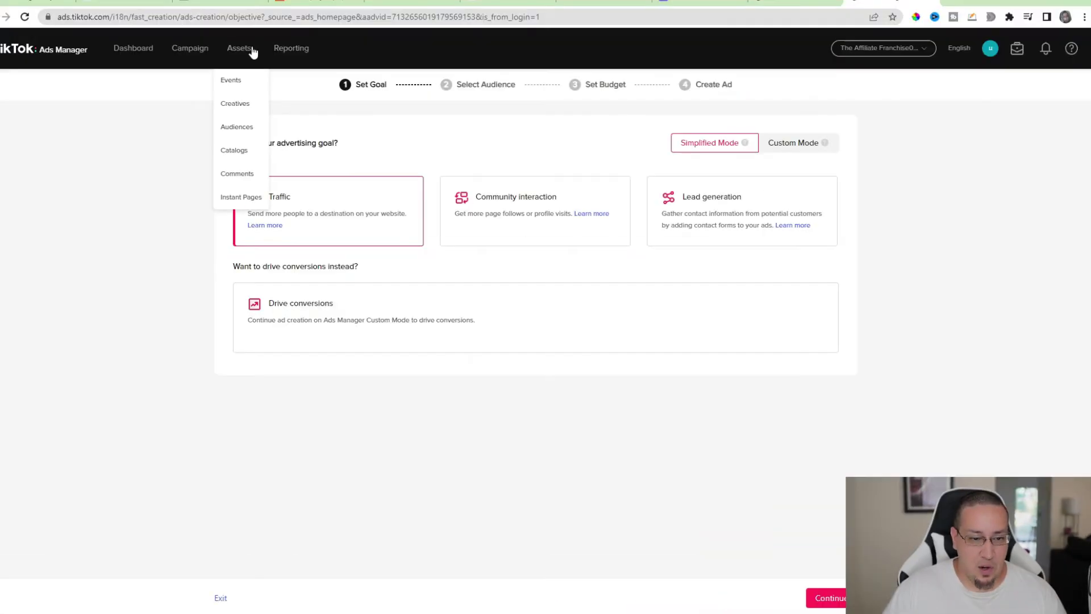
{"action": "left_click", "coordinate": [238, 80]}
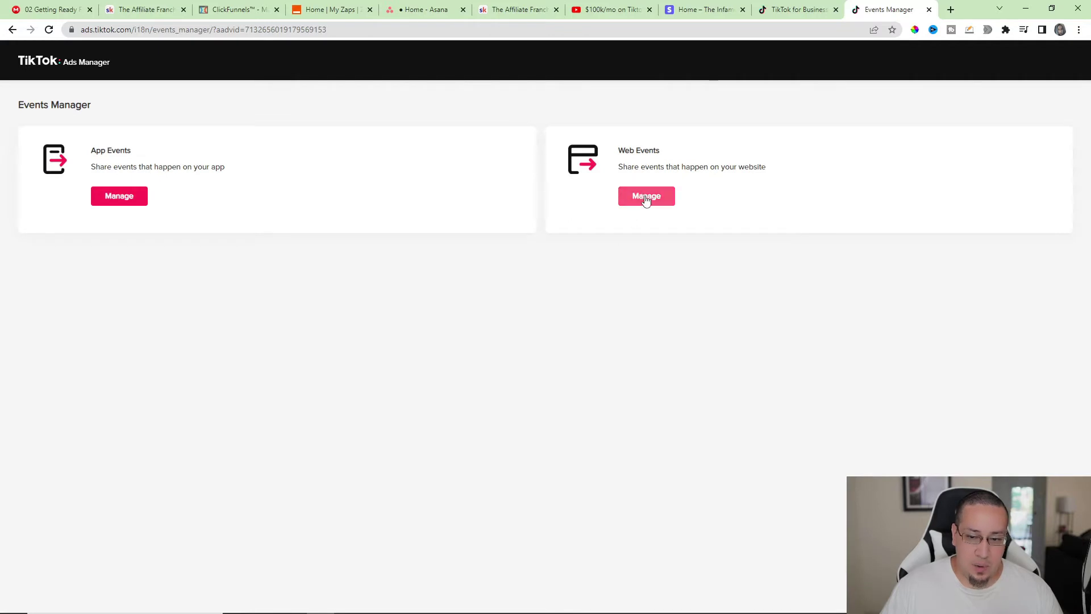
{"action": "left_click", "coordinate": [646, 201]}
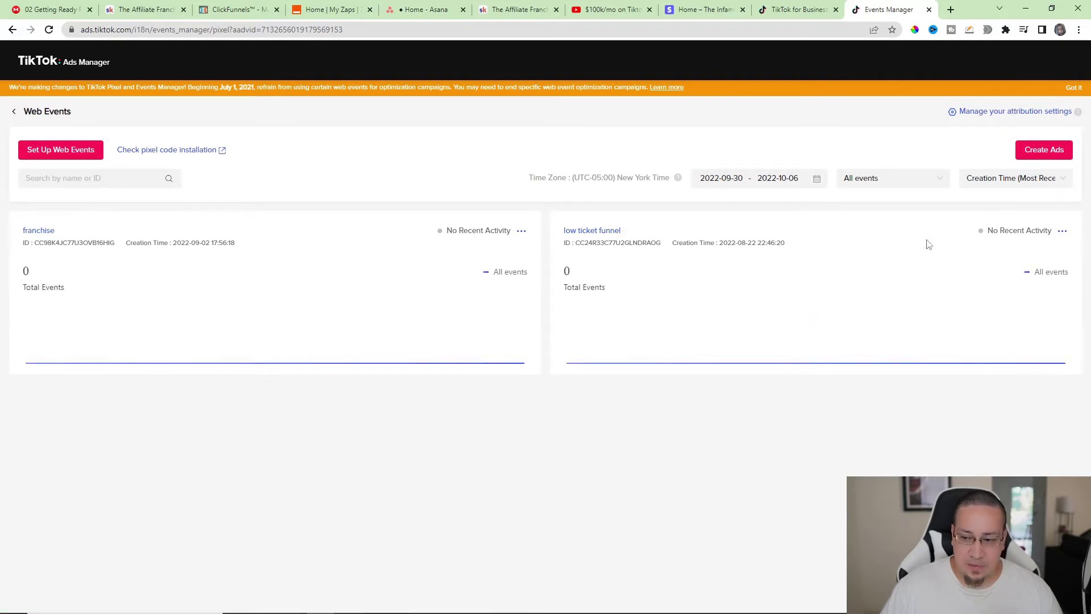
{"action": "left_click", "coordinate": [1063, 231]}
{"action": "left_click", "coordinate": [1048, 250]}
{"action": "left_click", "coordinate": [625, 355]}
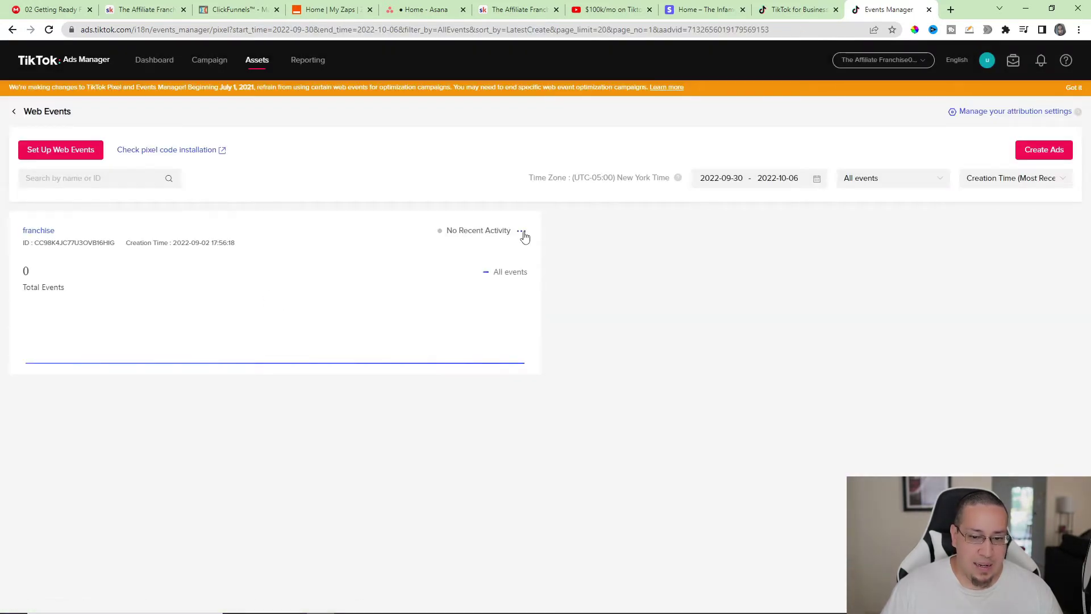
Delete the remaining franchise pixel.
{"action": "left_click", "coordinate": [522, 232]}
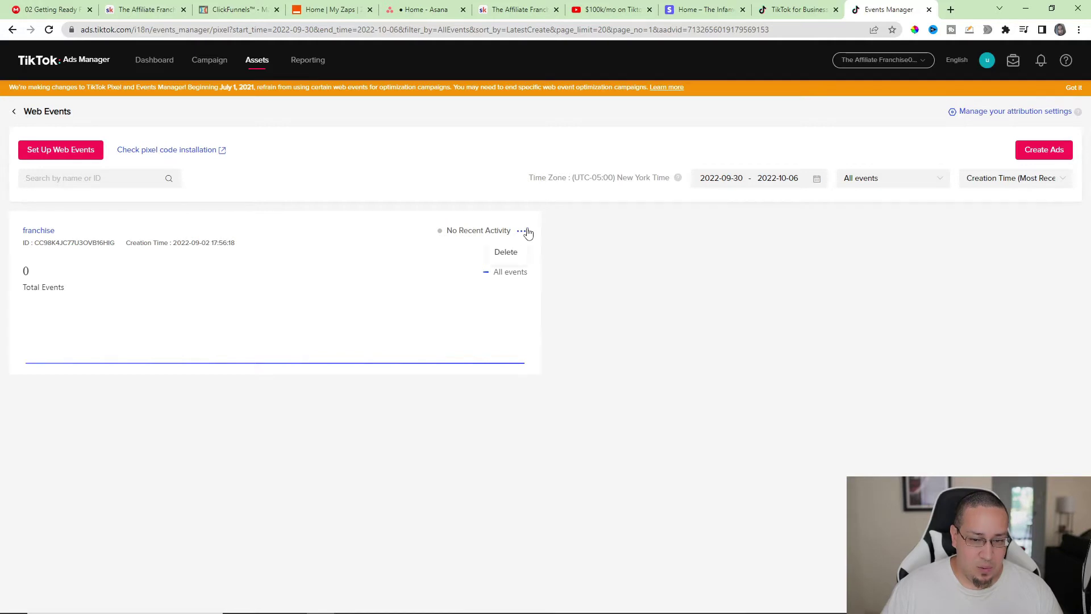
{"action": "left_click", "coordinate": [503, 256]}
{"action": "left_click", "coordinate": [628, 356]}
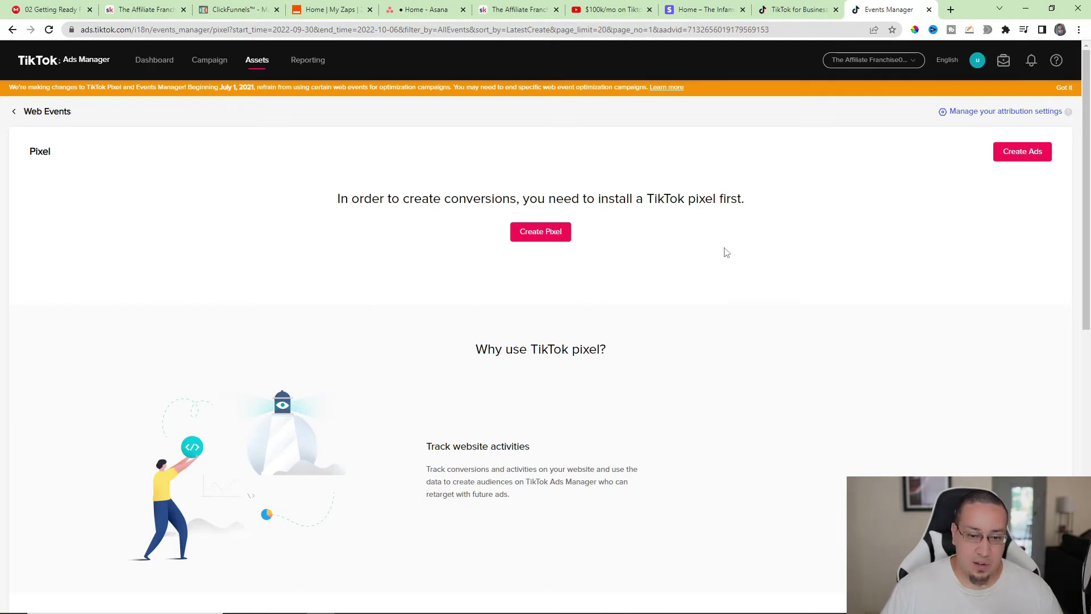
Create a pixel named 'franchise' using the TikTok Pixel connection method and continue.
{"action": "left_click", "coordinate": [541, 234]}
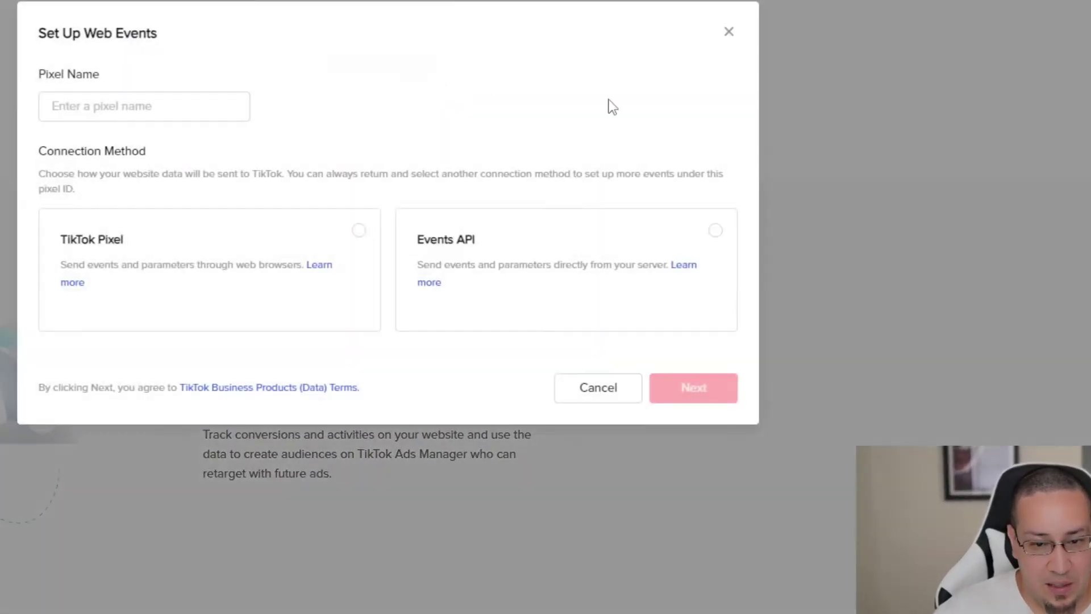
{"action": "left_click", "coordinate": [143, 103]}
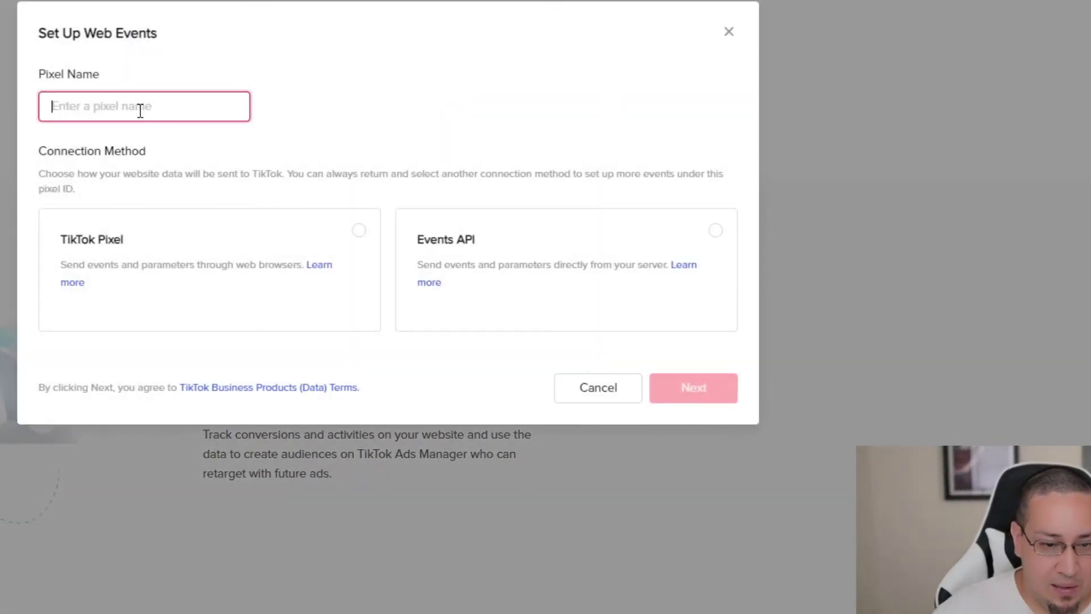
{"action": "type", "text": "franchise"}
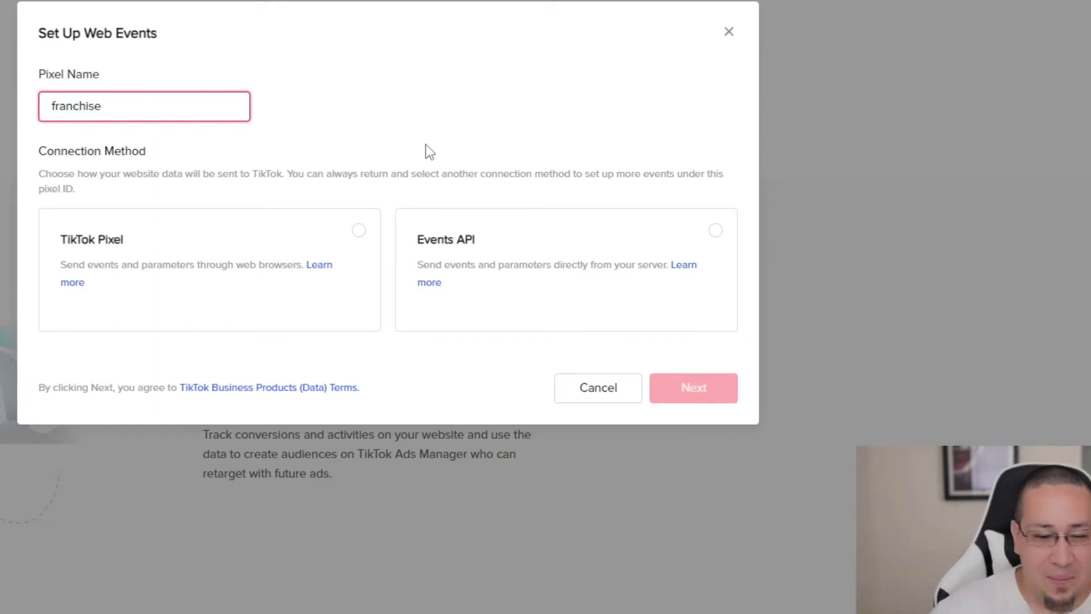
{"action": "left_click", "coordinate": [106, 246]}
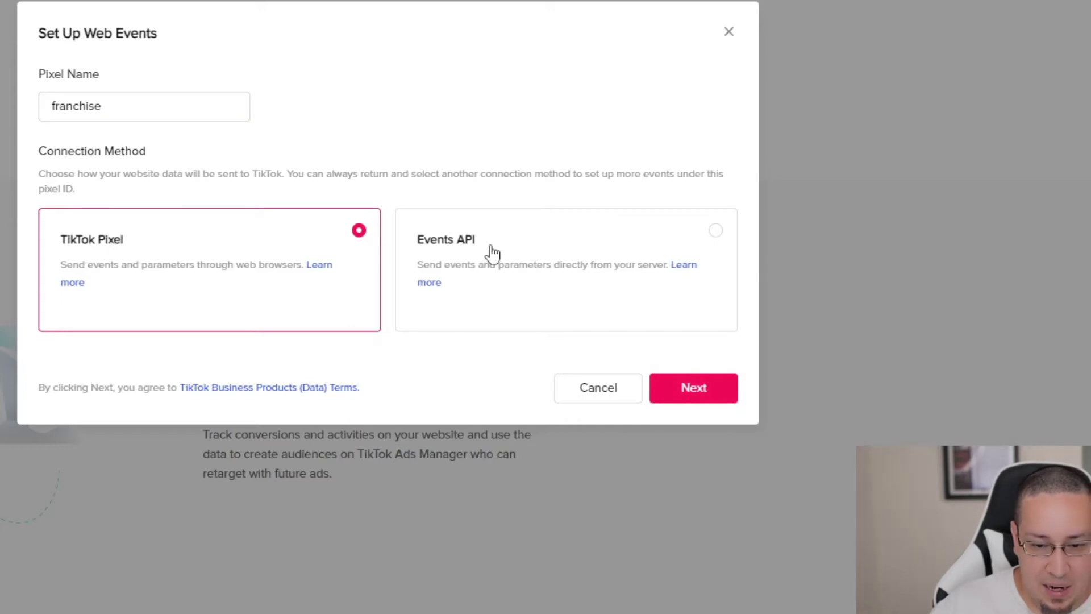
{"action": "left_click", "coordinate": [522, 266]}
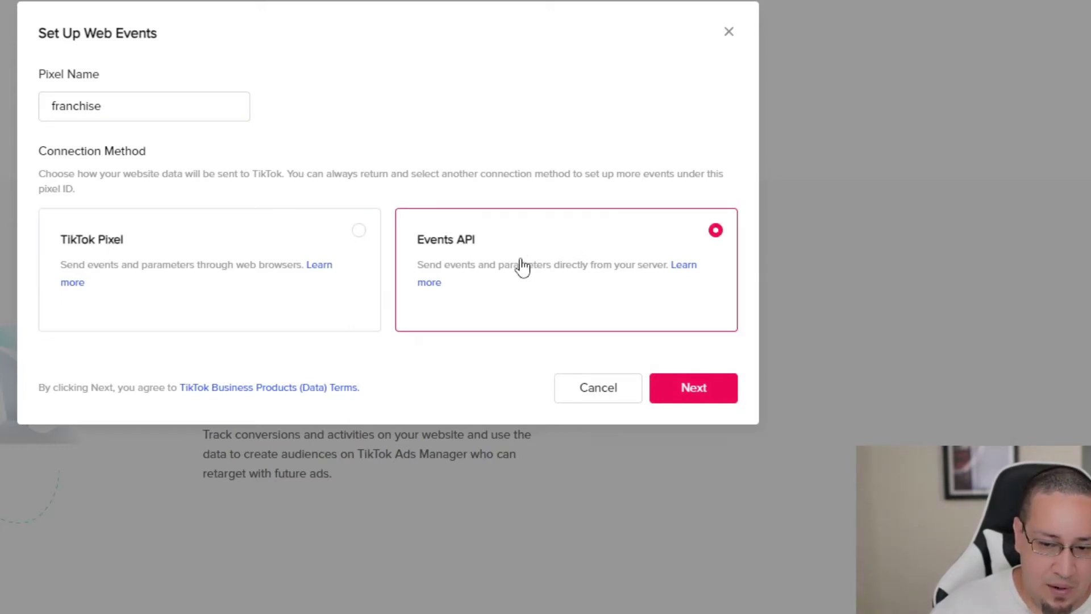
{"action": "left_click", "coordinate": [101, 258]}
{"action": "left_click", "coordinate": [698, 389]}
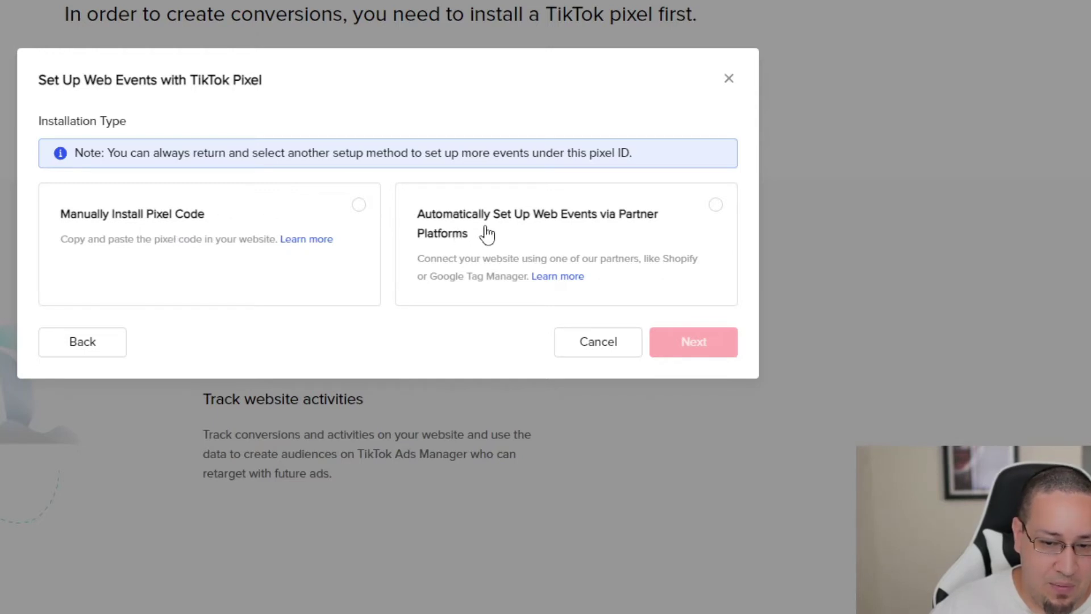
Pick 'Manually Install Pixel Code' as the installation type.
{"action": "left_click", "coordinate": [138, 230]}
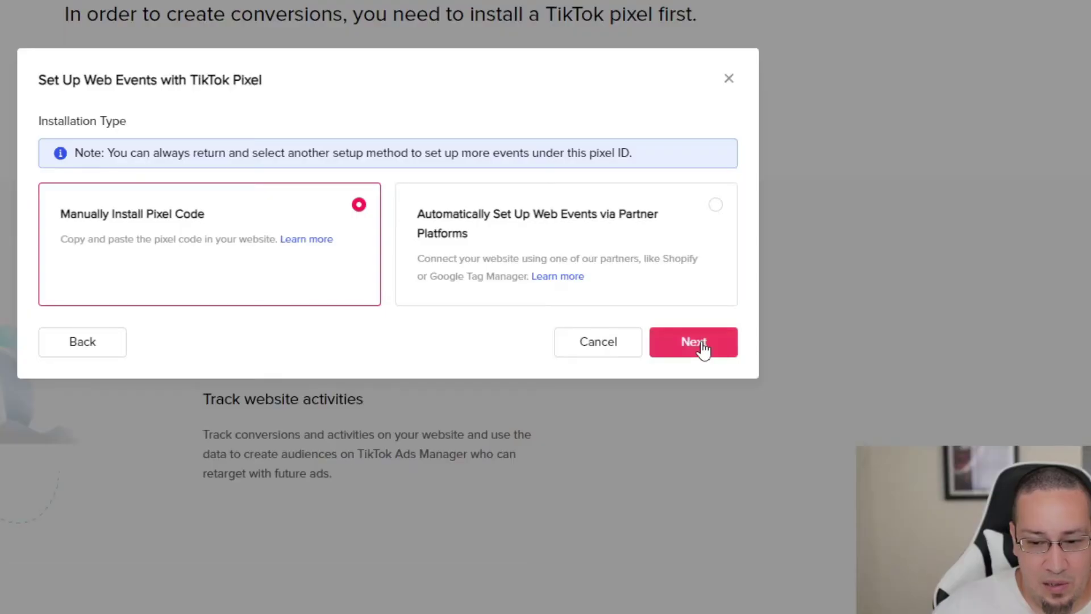
Choose Event Builder setup and copy the franchise pixel code to the clipboard.
{"action": "left_click", "coordinate": [312, 148]}
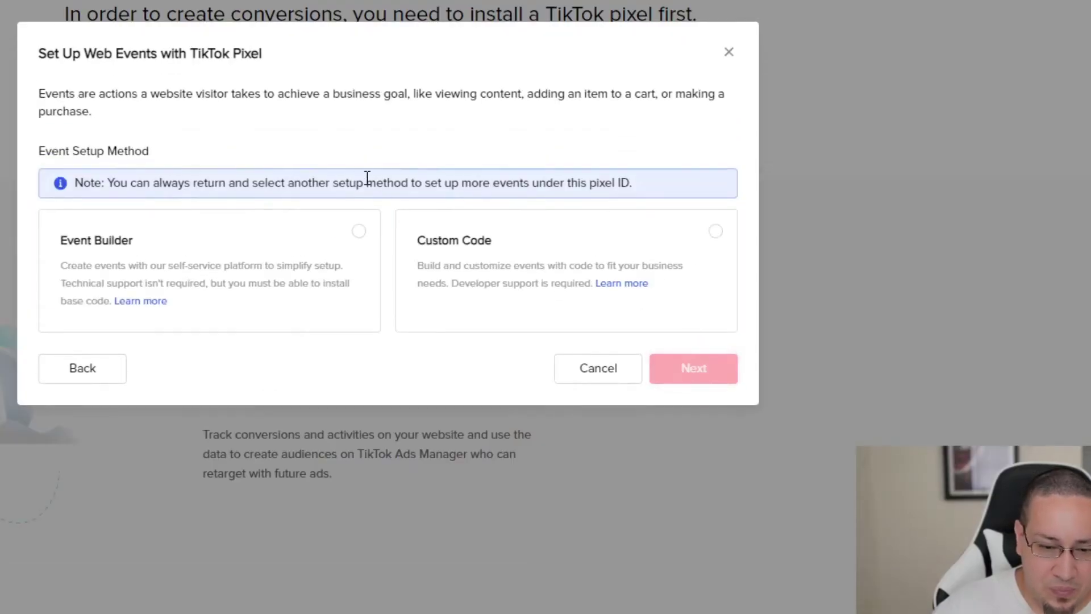
{"action": "left_click", "coordinate": [256, 253]}
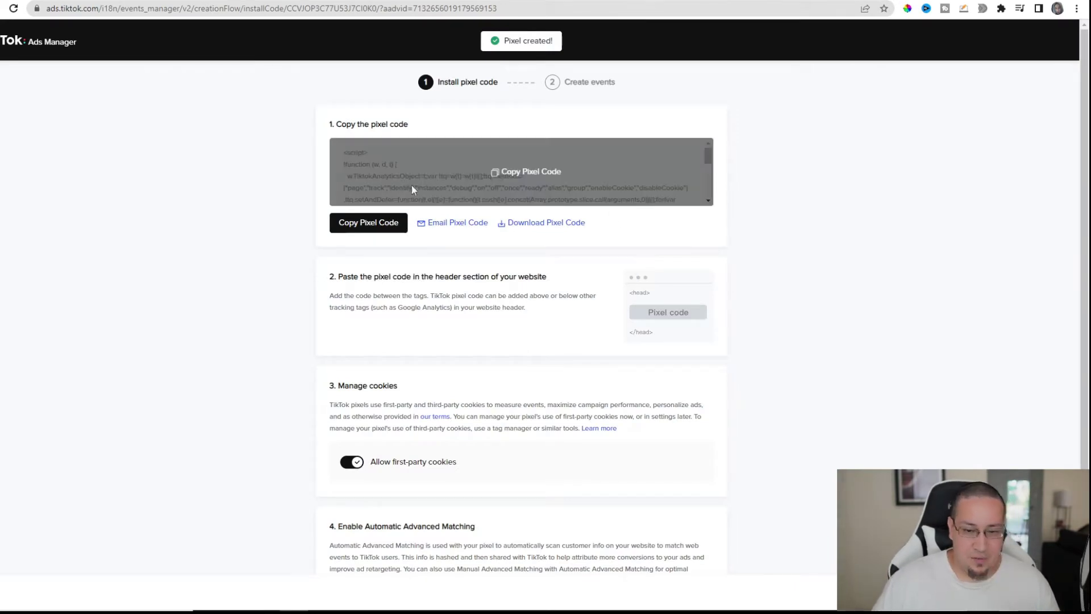
{"action": "scroll", "coordinate": [412, 164], "scroll_direction": "down", "scroll_amount": 1}
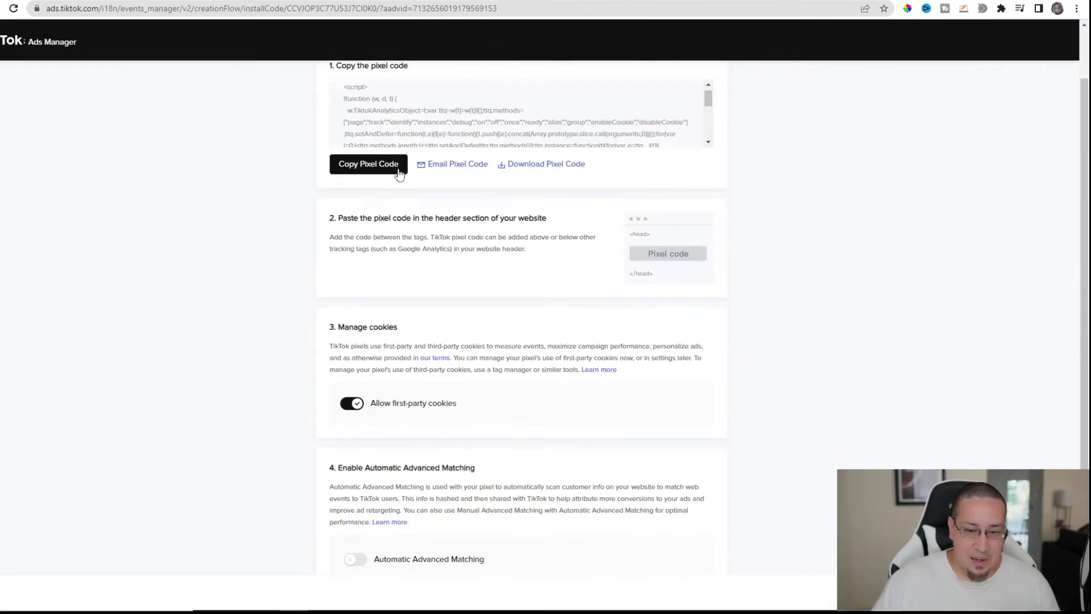
{"action": "scroll", "coordinate": [402, 170], "scroll_direction": "up", "scroll_amount": 1}
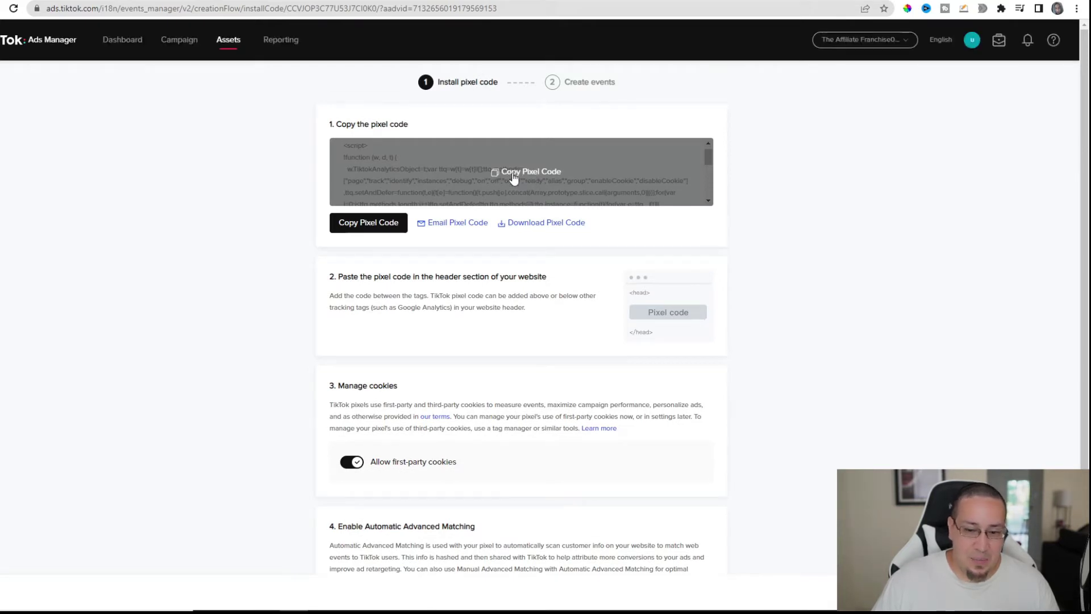
{"action": "left_click", "coordinate": [514, 178]}
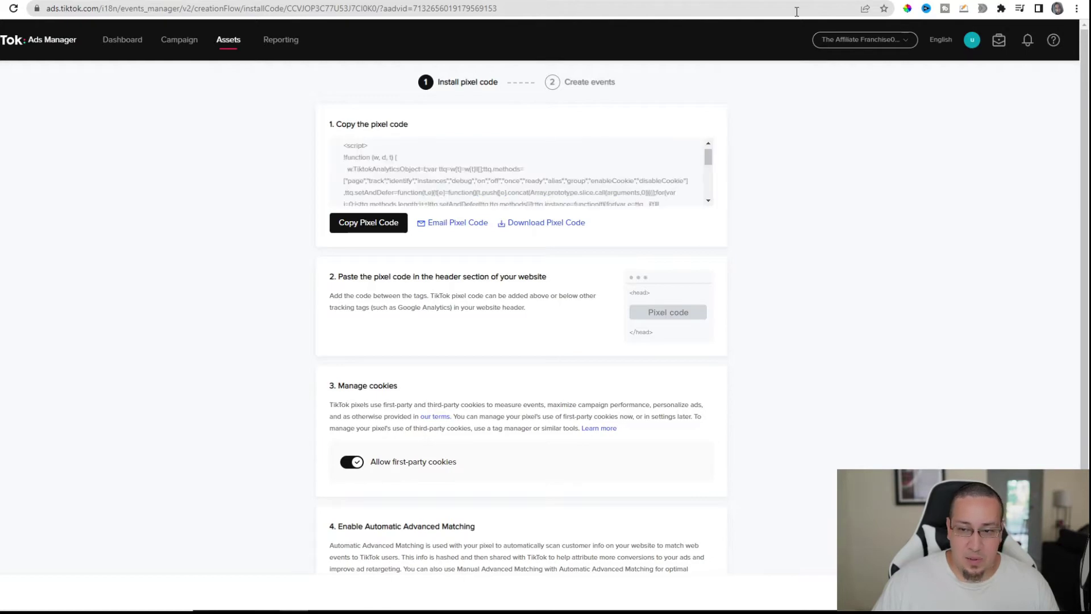
Load clickfunnels.com in the Stripe tab and open the Franchise Call Funnel's settings.
{"action": "left_click", "coordinate": [666, 2]}
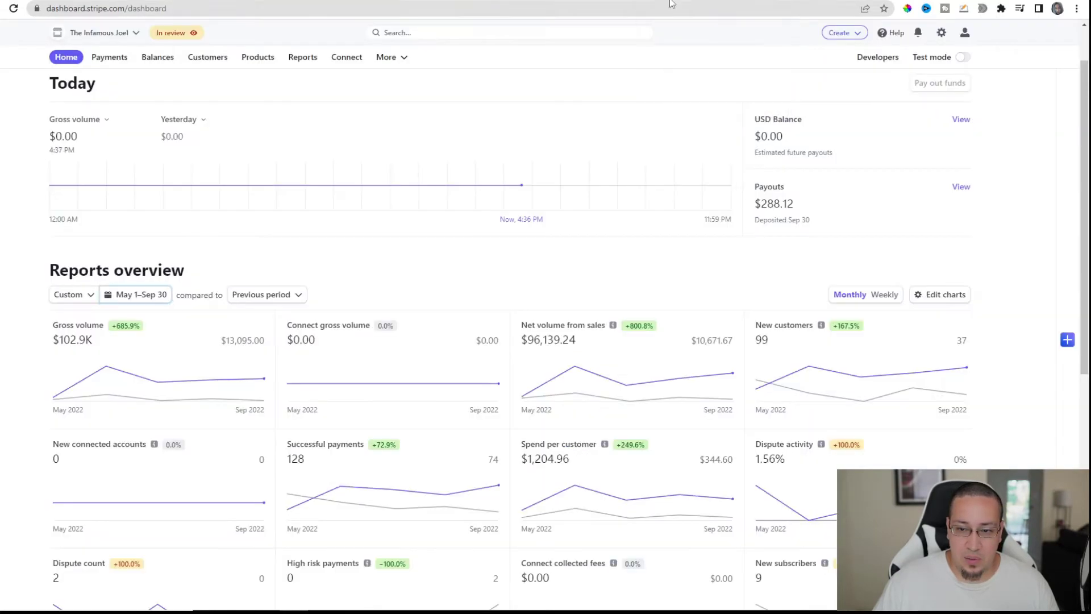
{"action": "type", "text": "clickfunnels.com"}
{"action": "key", "text": "Return"}
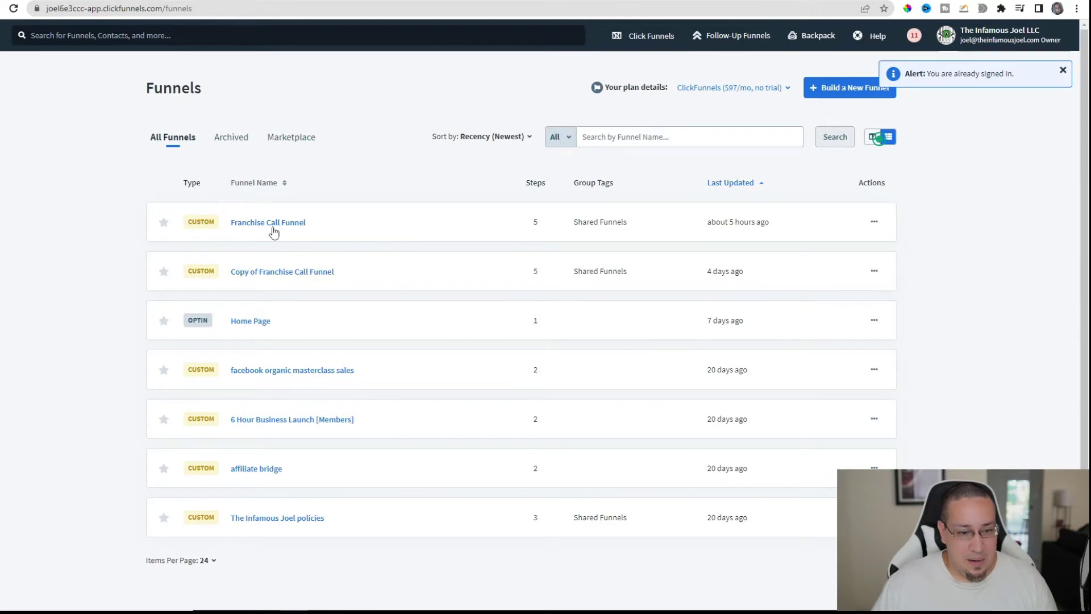
{"action": "left_click", "coordinate": [460, 196]}
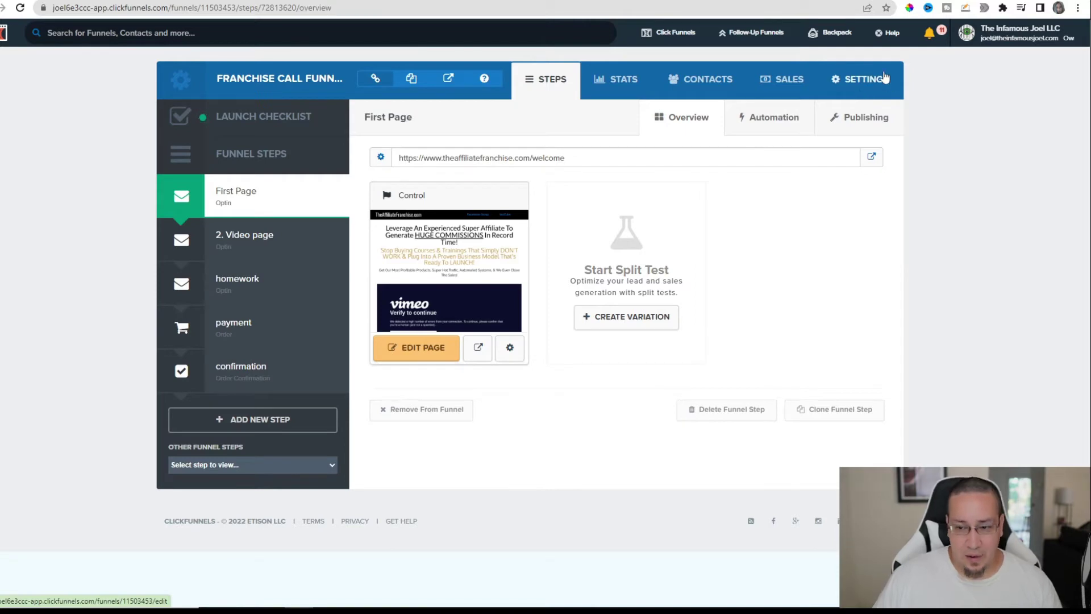
{"action": "left_click", "coordinate": [867, 80]}
Expand the head tracking code and review its existing scripts against the TikTok install page.
{"action": "scroll", "coordinate": [603, 257], "scroll_direction": "down", "scroll_amount": 1}
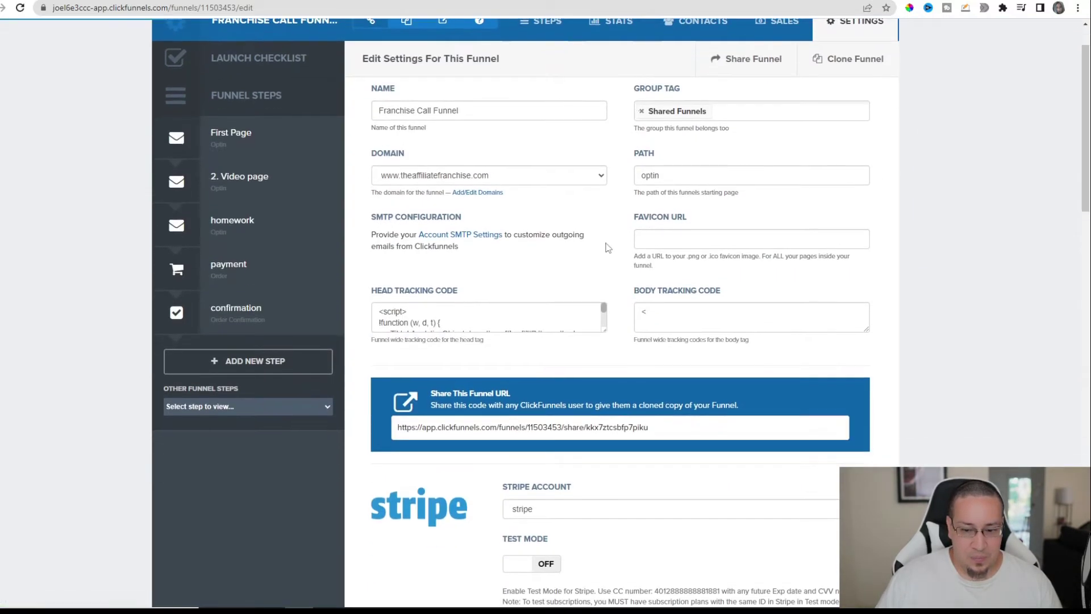
{"action": "left_click", "coordinate": [600, 326]}
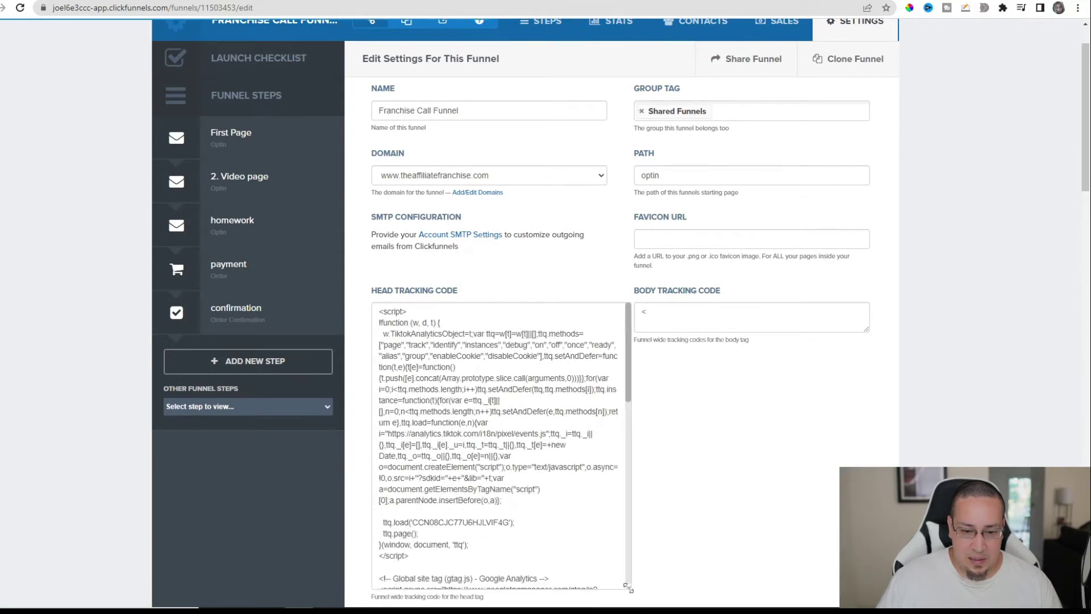
{"action": "scroll", "coordinate": [577, 283], "scroll_direction": "down", "scroll_amount": 2}
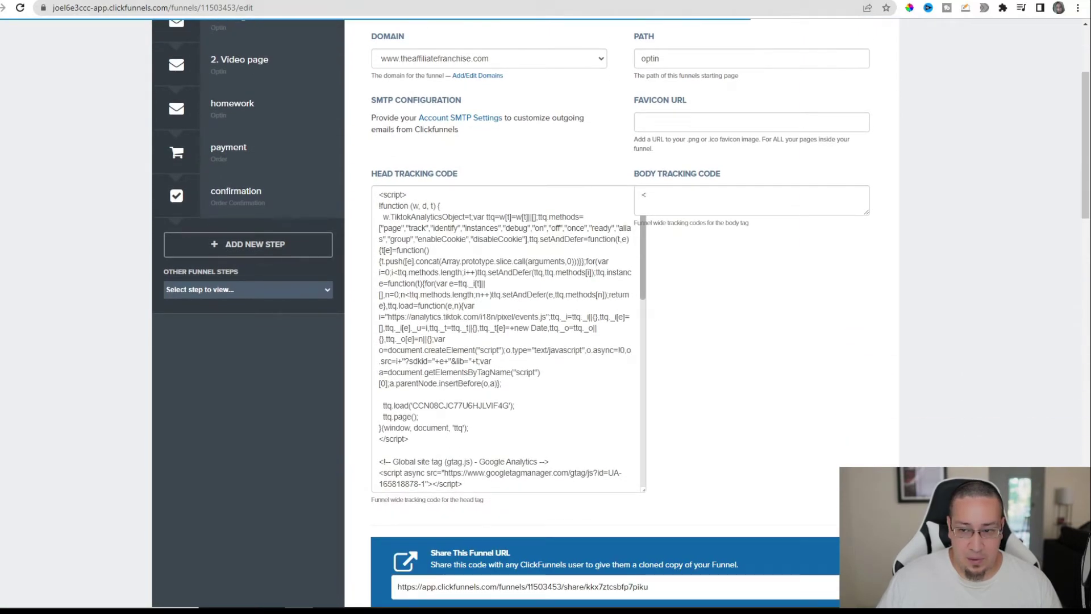
{"action": "left_click", "coordinate": [671, 4]}
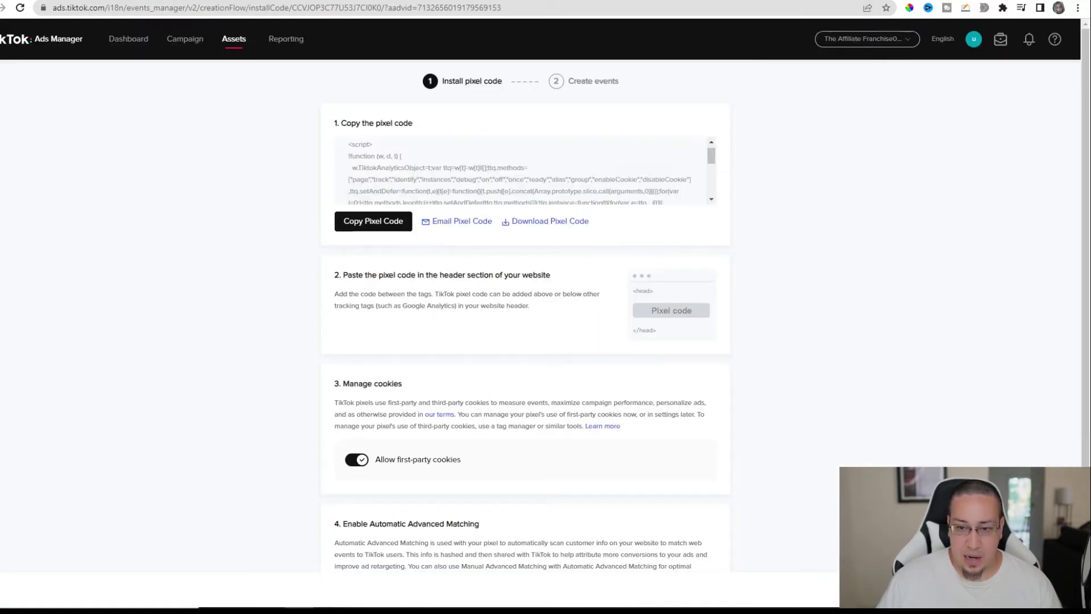
{"action": "key", "text": "ctrl+Tab"}
{"action": "scroll", "coordinate": [535, 408], "scroll_direction": "down", "scroll_amount": 5}
{"action": "scroll", "coordinate": [535, 408], "scroll_direction": "down", "scroll_amount": 8}
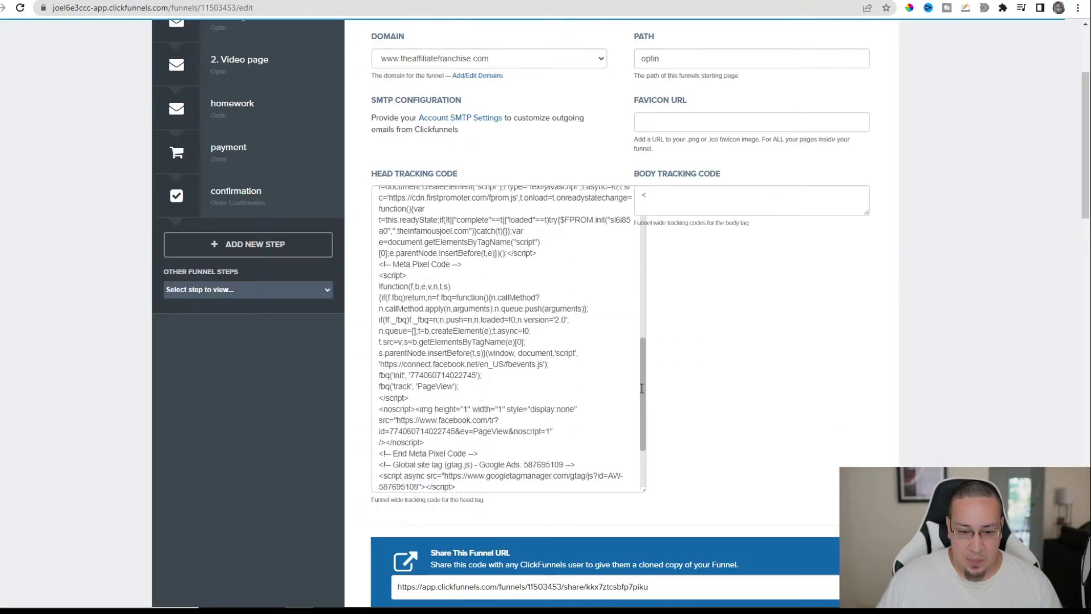
{"action": "scroll", "coordinate": [510, 325], "scroll_direction": "up", "scroll_amount": 2}
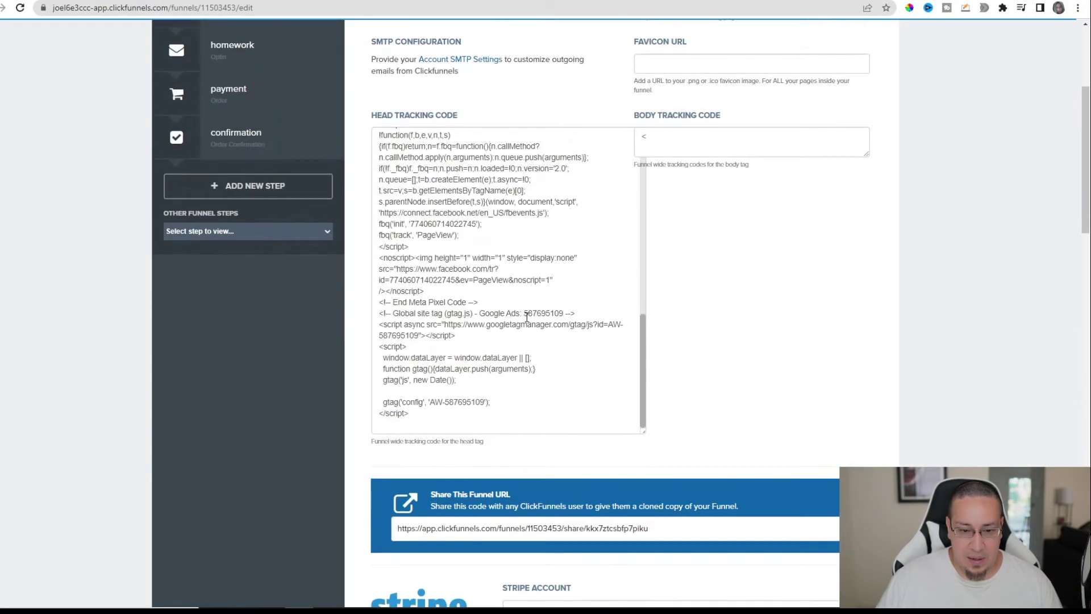
{"action": "scroll", "coordinate": [528, 309], "scroll_direction": "up", "scroll_amount": 3}
{"action": "scroll", "coordinate": [527, 307], "scroll_direction": "up", "scroll_amount": 4}
{"action": "scroll", "coordinate": [463, 241], "scroll_direction": "up", "scroll_amount": 5}
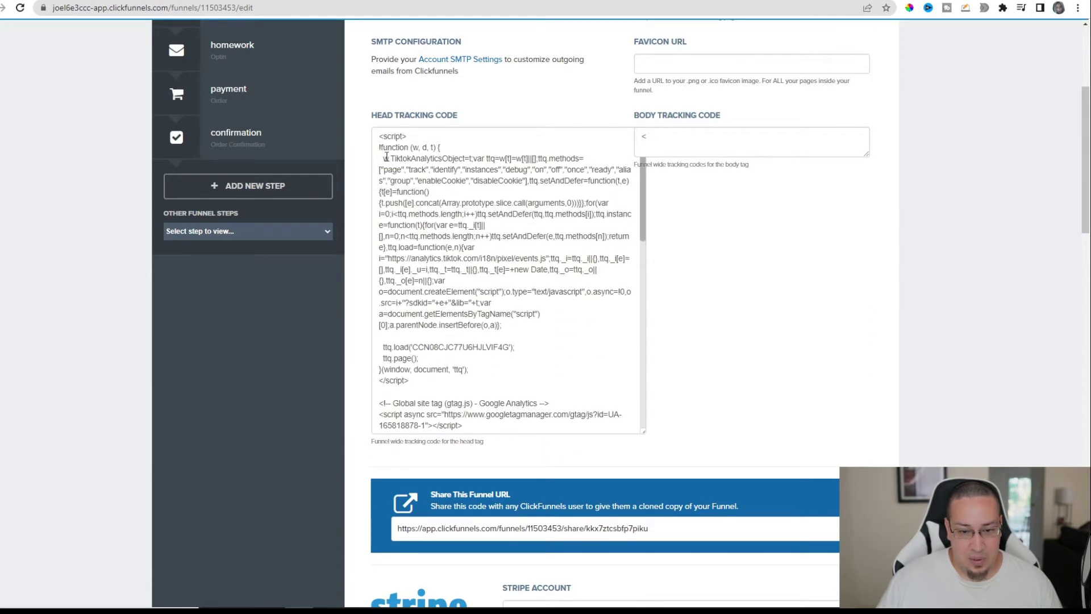
{"action": "left_click_drag", "start_coordinate": [377, 155], "coordinate": [584, 314]}
{"action": "scroll", "coordinate": [554, 264], "scroll_direction": "down", "scroll_amount": 3}
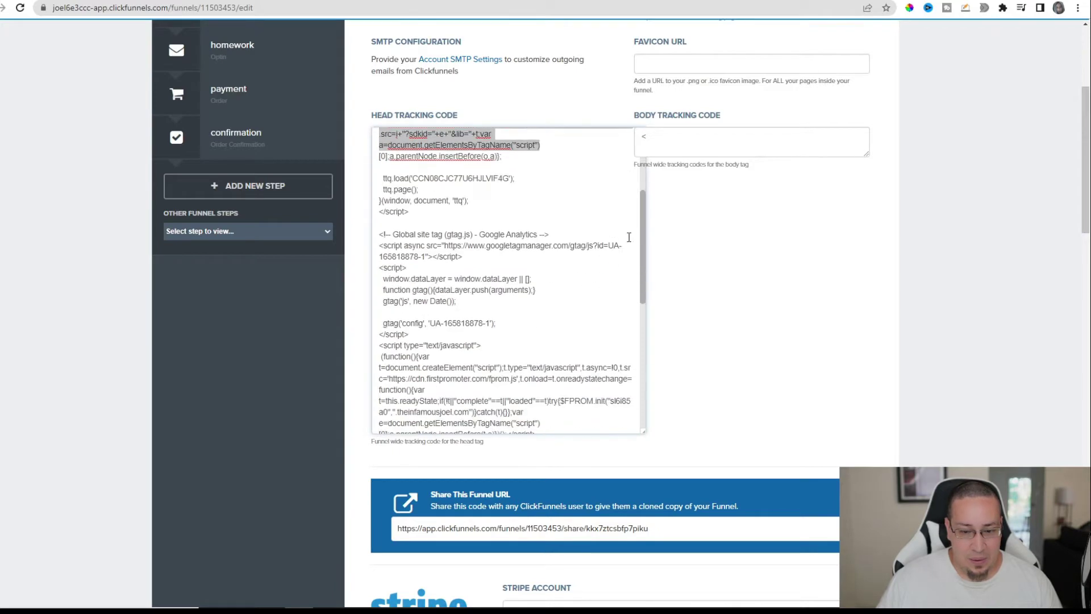
{"action": "scroll", "coordinate": [601, 243], "scroll_direction": "up", "scroll_amount": 2}
{"action": "scroll", "coordinate": [521, 231], "scroll_direction": "down", "scroll_amount": 10}
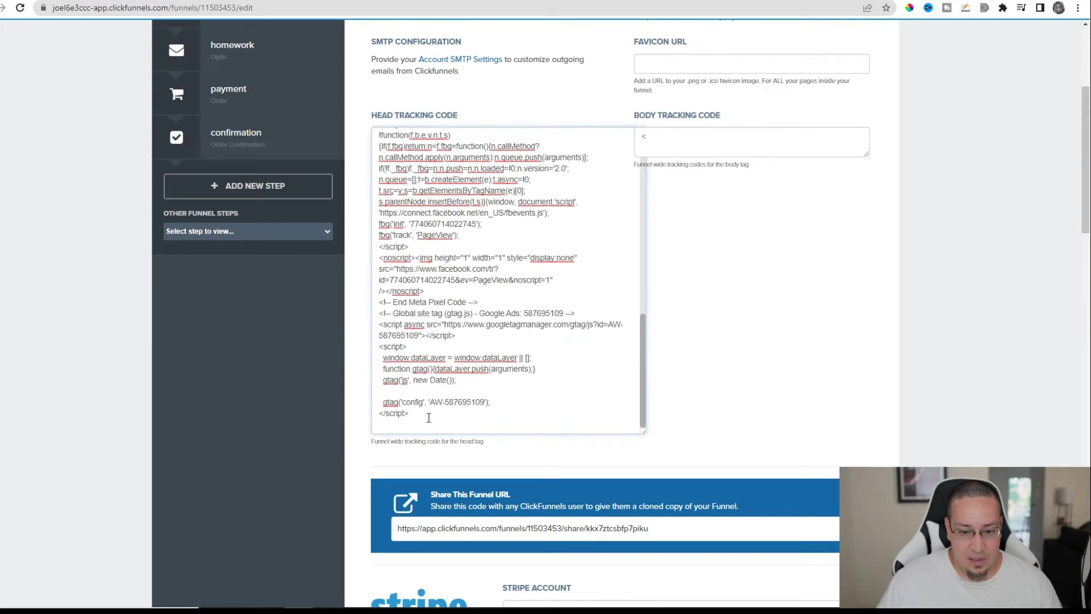
Paste the TikTok pixel script on a new line at the end and save the settings.
{"action": "key", "text": "Return"}
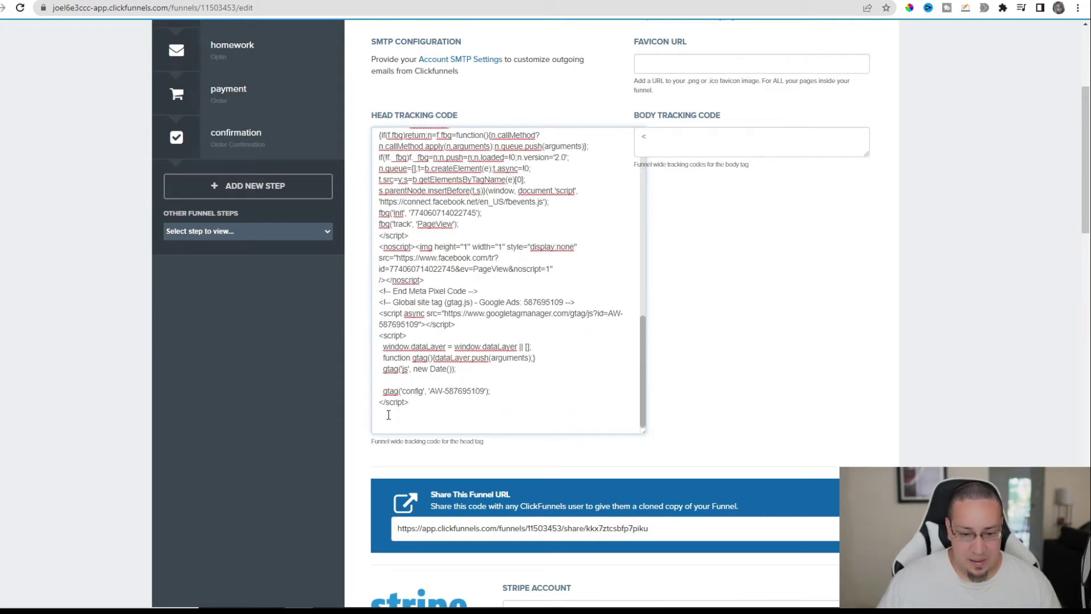
{"action": "right_click", "coordinate": [384, 414]}
{"action": "left_click", "coordinate": [427, 314]}
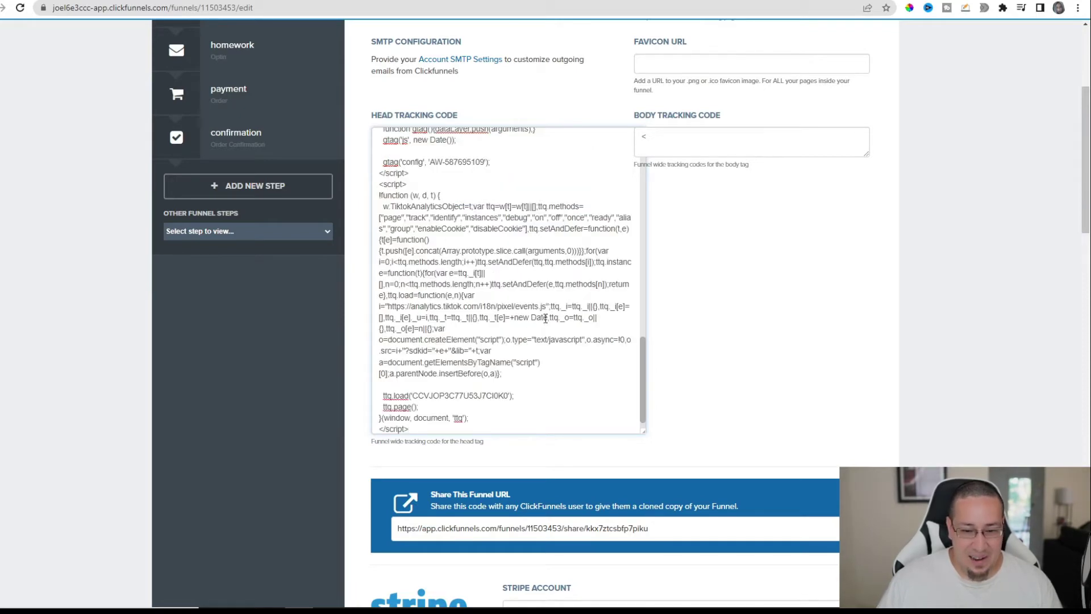
{"action": "scroll", "coordinate": [546, 319], "scroll_direction": "up", "scroll_amount": 10}
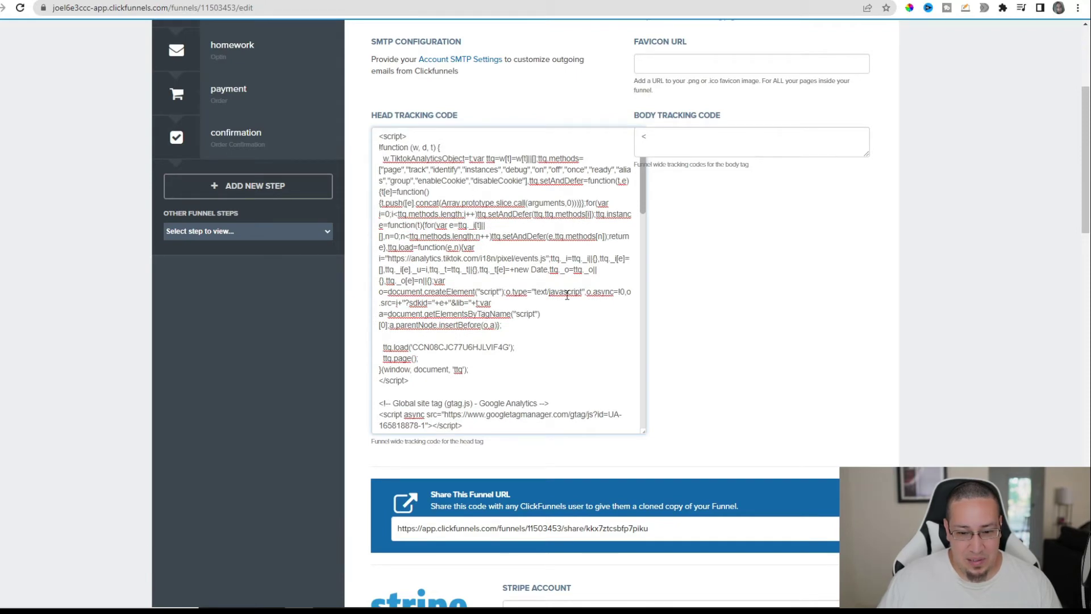
{"action": "scroll", "coordinate": [550, 306], "scroll_direction": "down", "scroll_amount": 10}
{"action": "scroll", "coordinate": [545, 374], "scroll_direction": "up", "scroll_amount": 10}
{"action": "scroll", "coordinate": [544, 372], "scroll_direction": "up", "scroll_amount": 5}
{"action": "scroll", "coordinate": [784, 462], "scroll_direction": "down", "scroll_amount": 20}
{"action": "left_click", "coordinate": [826, 510]}
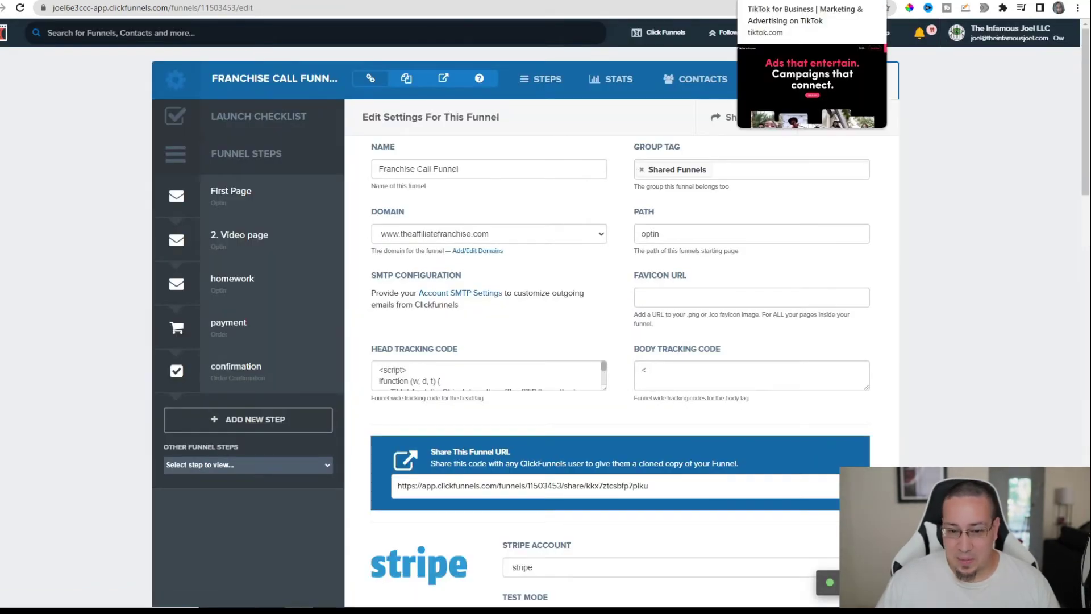
Turn on Automatic Advanced Matching on the pixel install page.
{"action": "key", "text": "ctrl+Tab"}
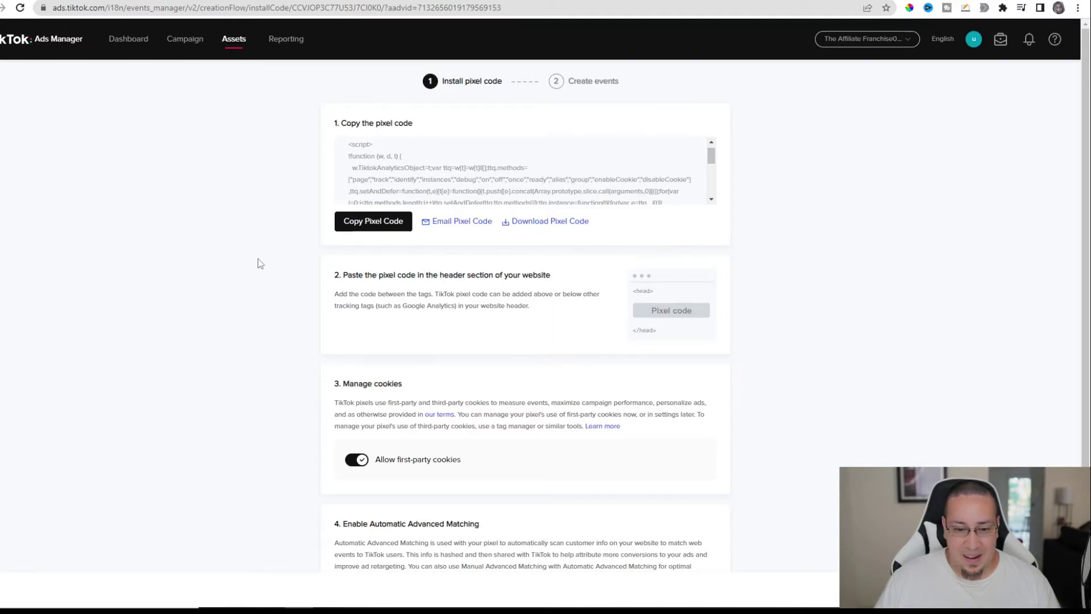
{"action": "scroll", "coordinate": [254, 261], "scroll_direction": "down", "scroll_amount": 1}
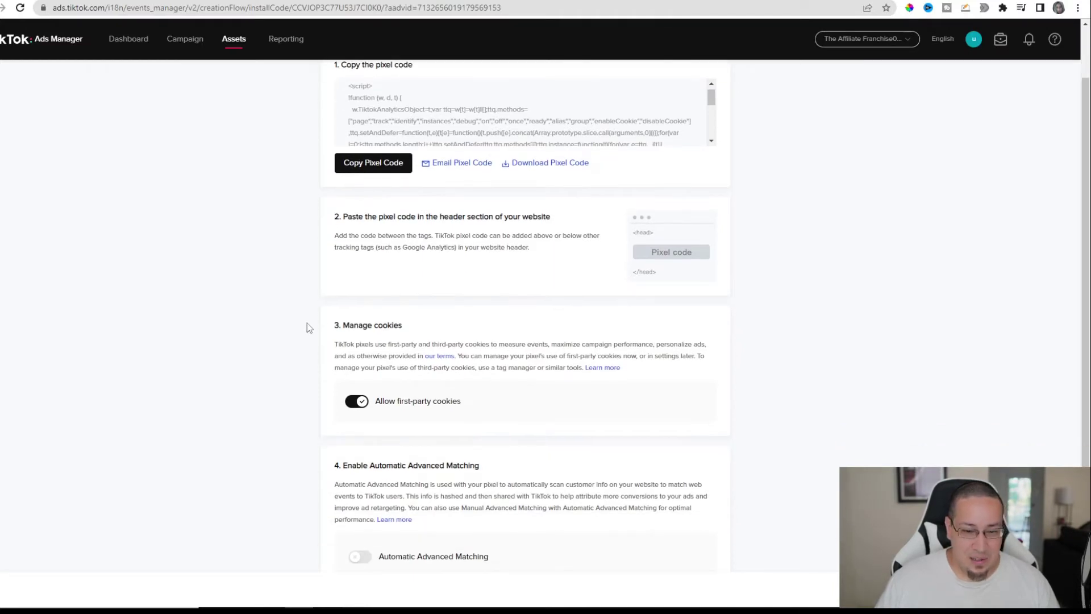
{"action": "scroll", "coordinate": [317, 311], "scroll_direction": "down", "scroll_amount": 1}
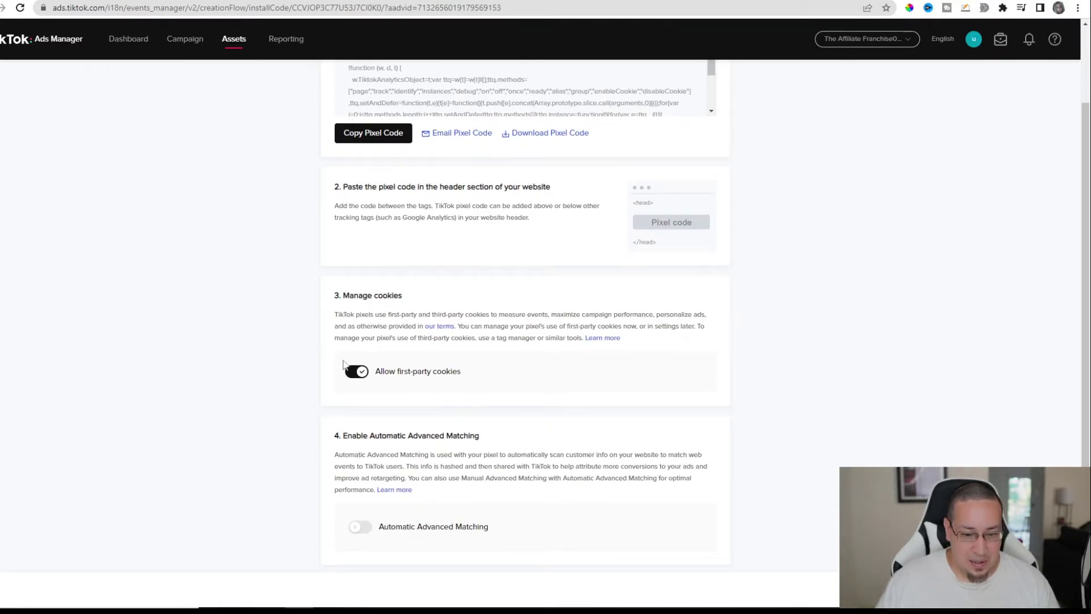
{"action": "left_click", "coordinate": [368, 530]}
{"action": "scroll", "coordinate": [353, 379], "scroll_direction": "down", "scroll_amount": 3}
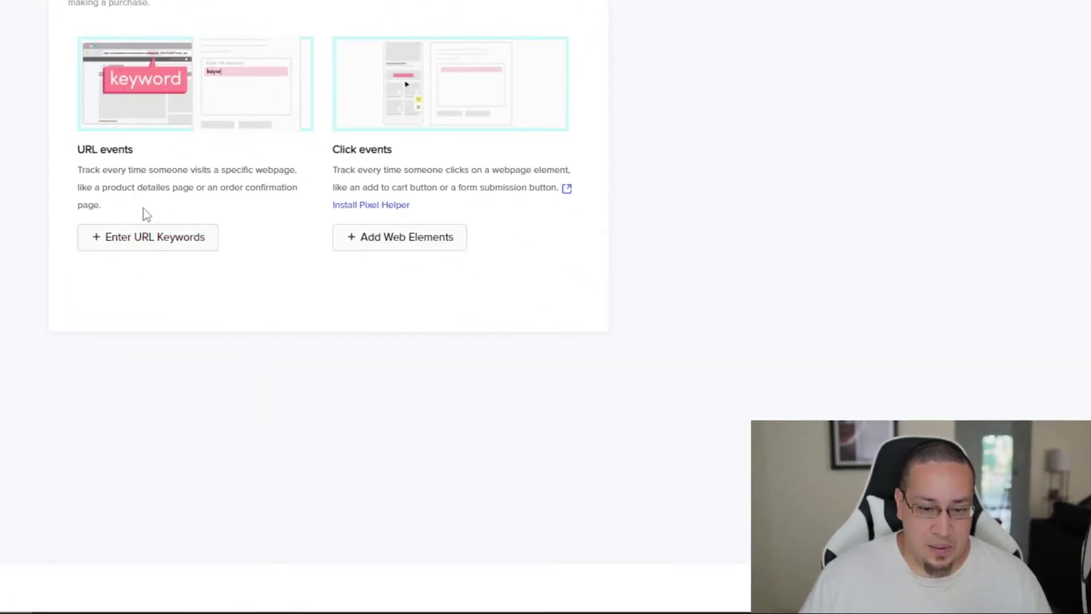
Add a URL keyword event and set its event type to View Content.
{"action": "left_click", "coordinate": [146, 239]}
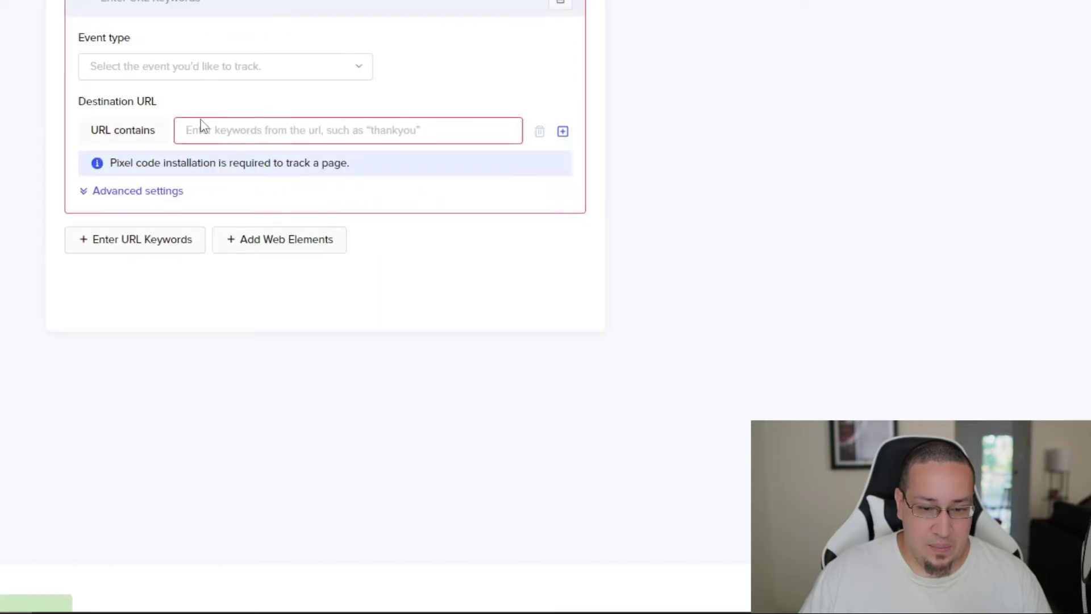
{"action": "left_click", "coordinate": [137, 71]}
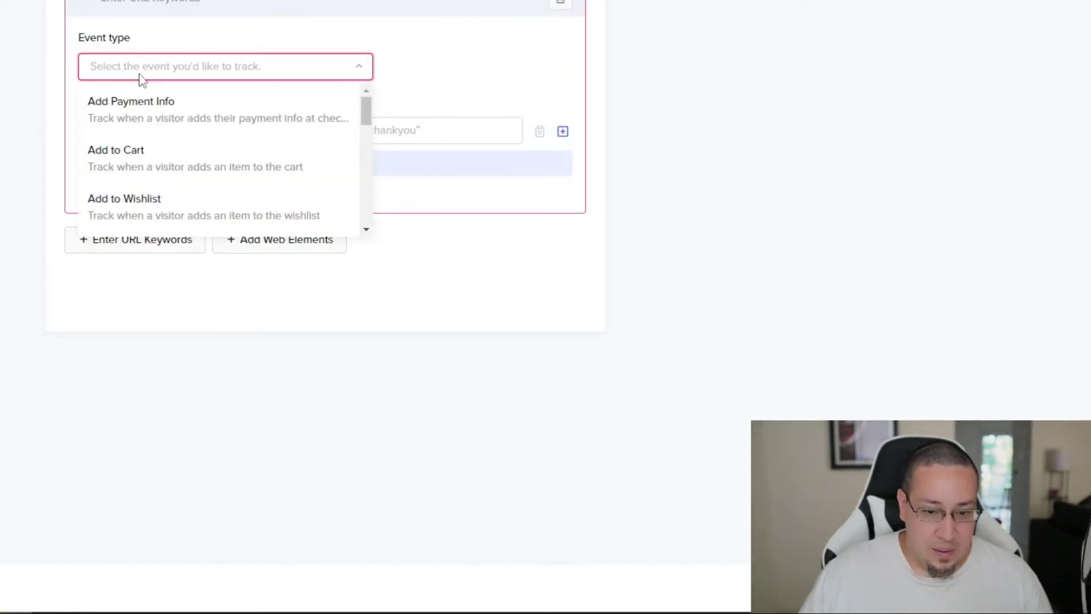
{"action": "left_click", "coordinate": [145, 72]}
{"action": "left_click", "coordinate": [134, 67]}
{"action": "scroll", "coordinate": [132, 137], "scroll_direction": "down", "scroll_amount": 3}
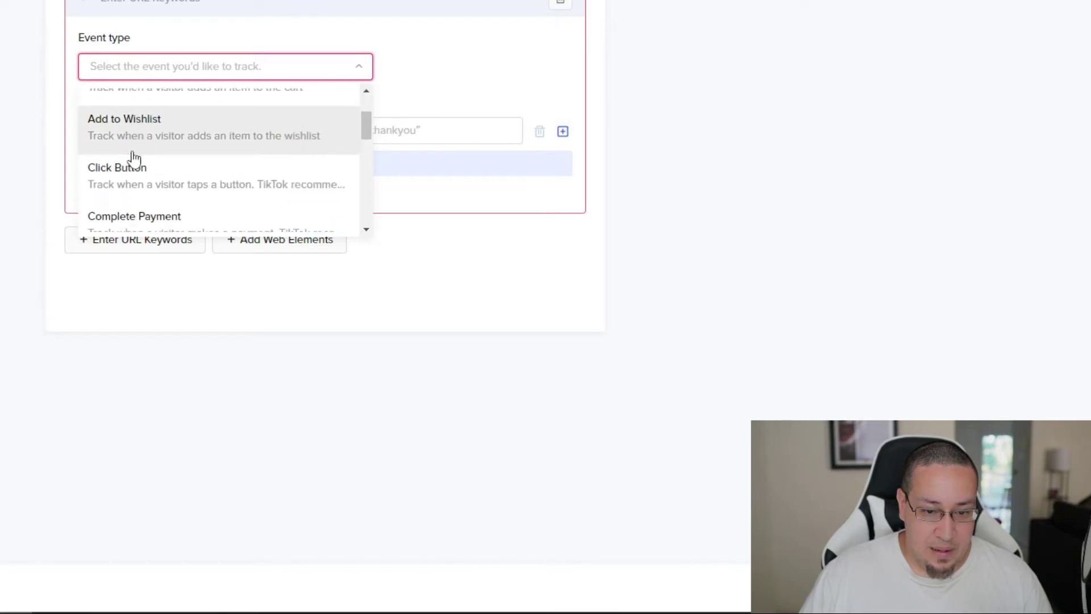
{"action": "scroll", "coordinate": [136, 157], "scroll_direction": "down", "scroll_amount": 2}
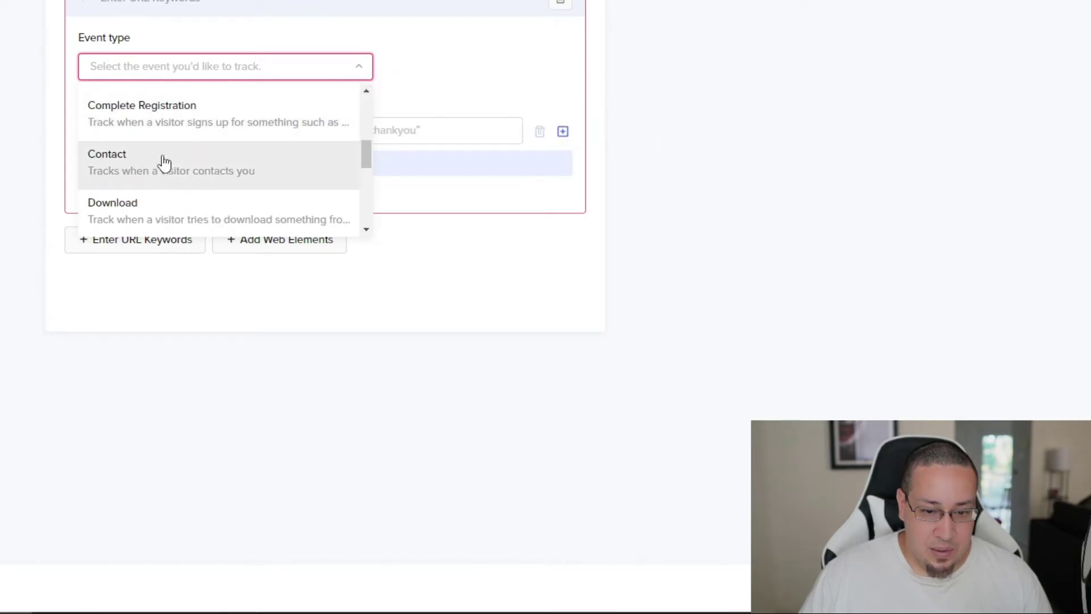
{"action": "scroll", "coordinate": [164, 170], "scroll_direction": "down", "scroll_amount": 3}
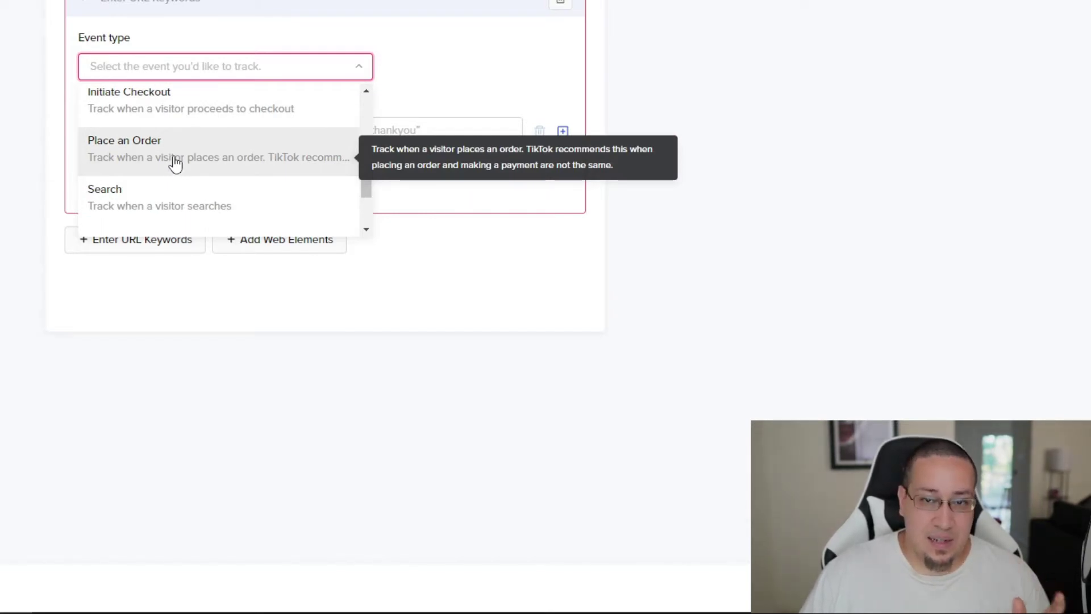
{"action": "scroll", "coordinate": [175, 164], "scroll_direction": "down", "scroll_amount": 3}
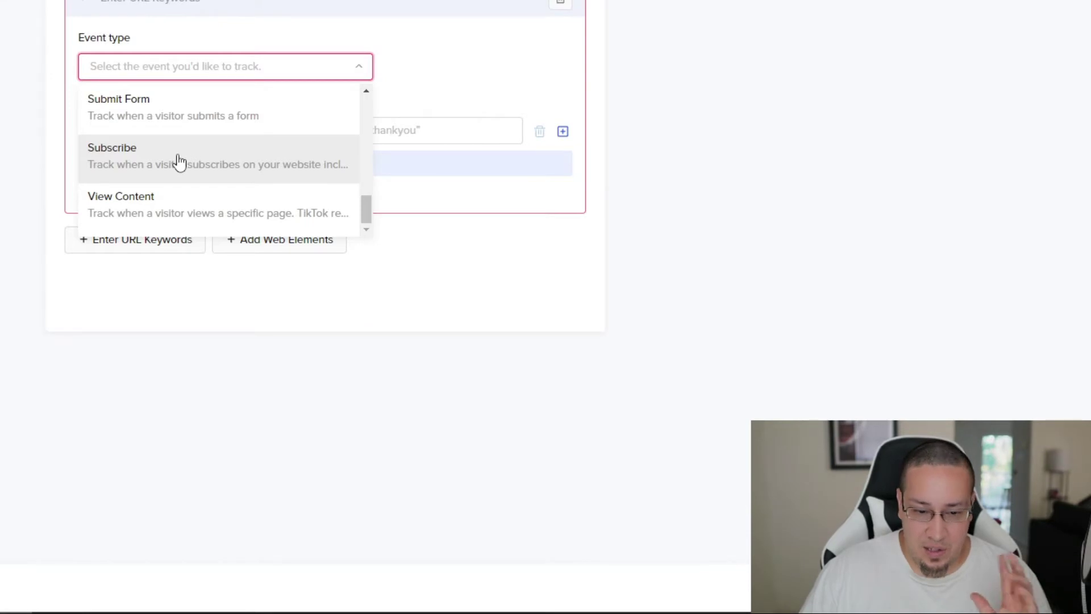
{"action": "left_click", "coordinate": [122, 212]}
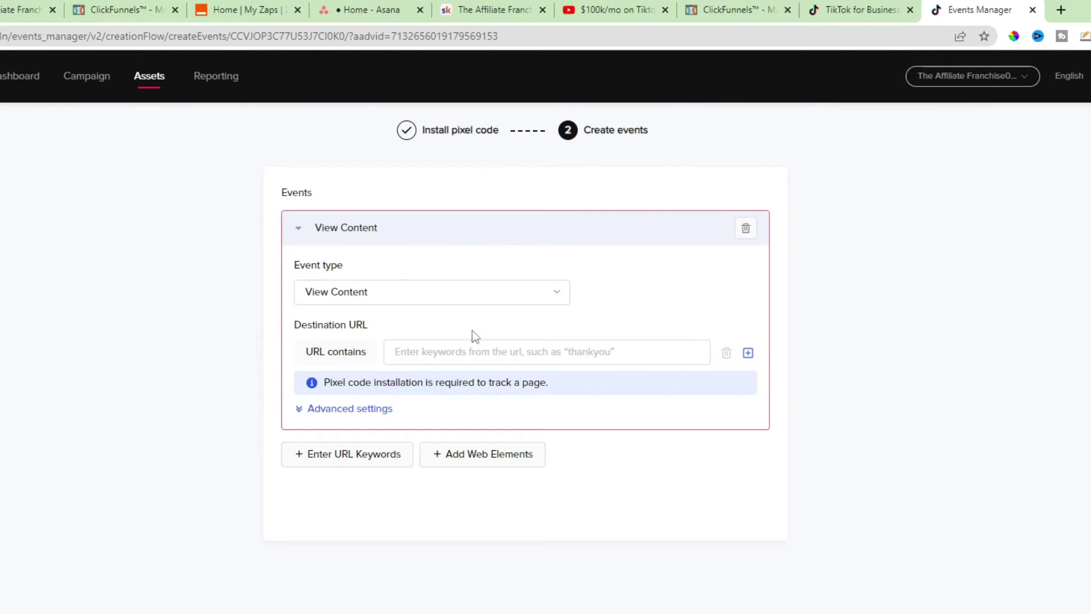
{"action": "left_click", "coordinate": [466, 350]}
{"action": "type", "text": "https"}
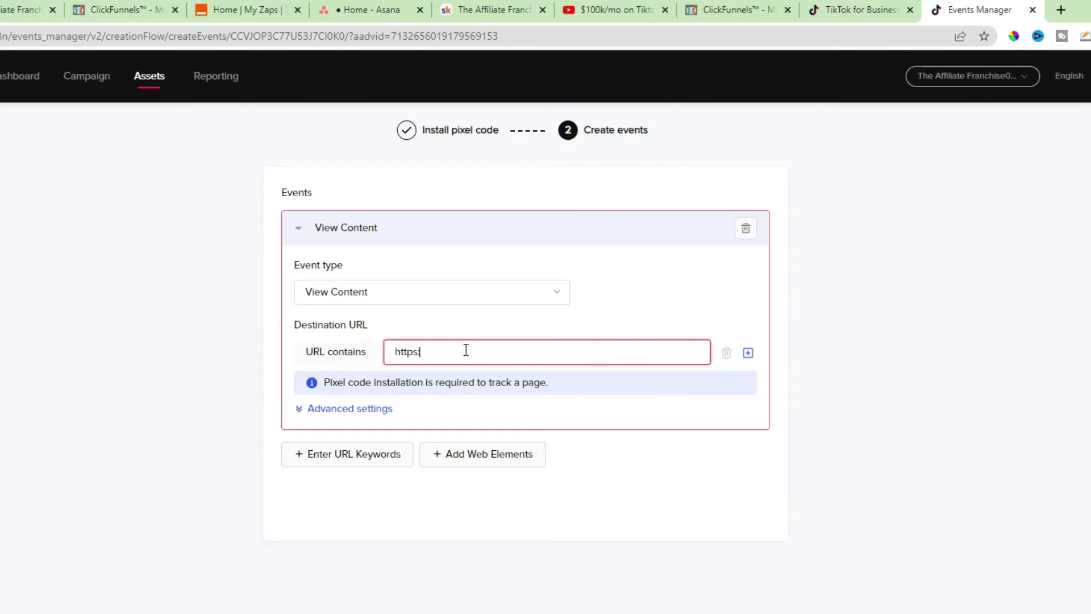
{"action": "left_click", "coordinate": [733, 16]}
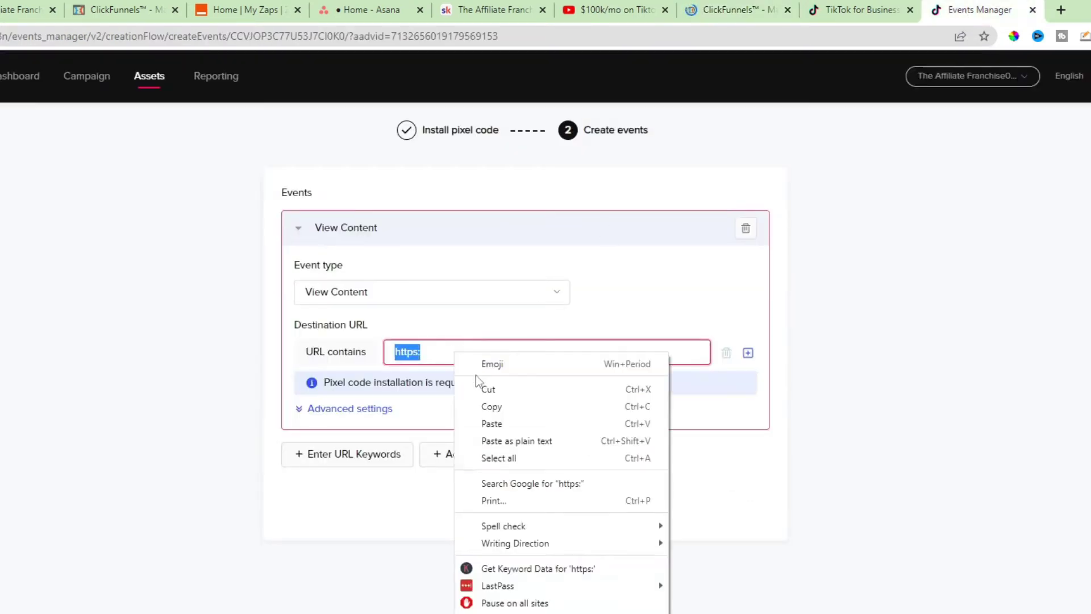
{"action": "left_click", "coordinate": [489, 423]}
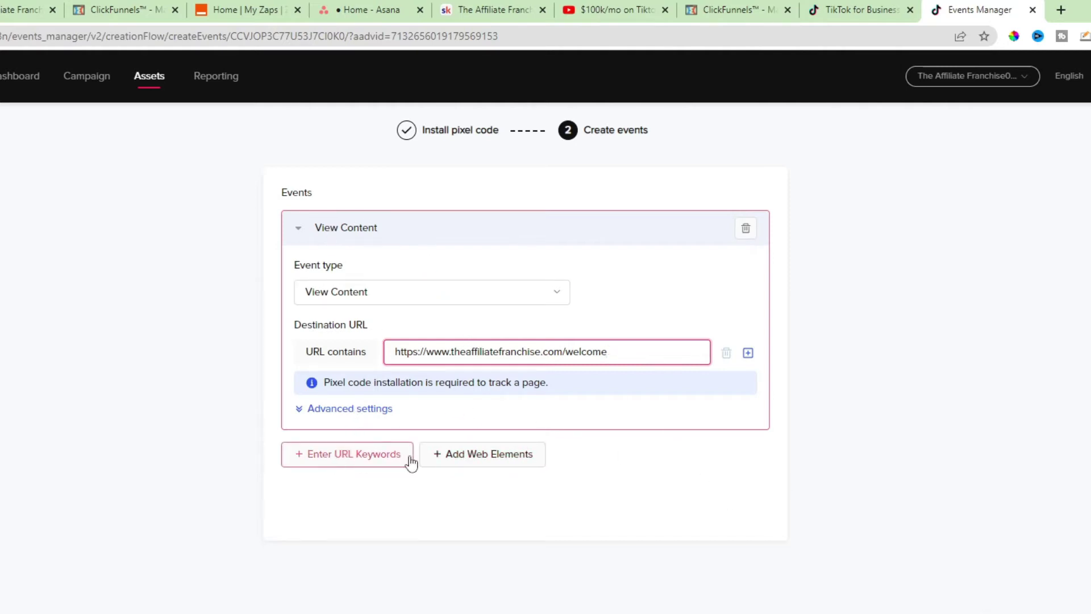
{"action": "left_click", "coordinate": [299, 230]}
{"action": "left_click", "coordinate": [299, 232]}
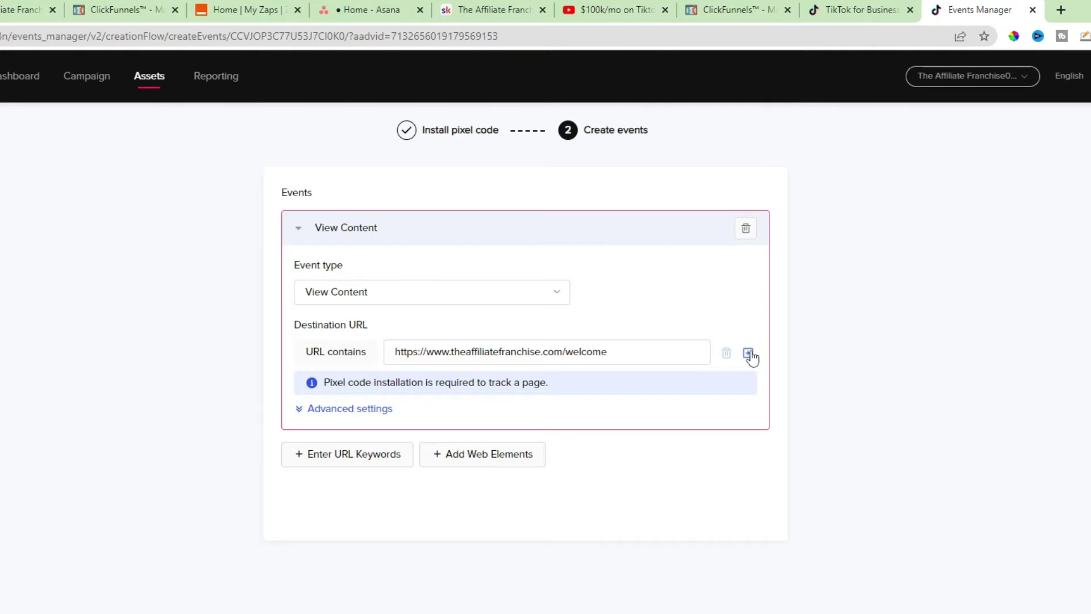
Set the View Content event's Advanced settings Statistic type to Once.
{"action": "left_click", "coordinate": [360, 410]}
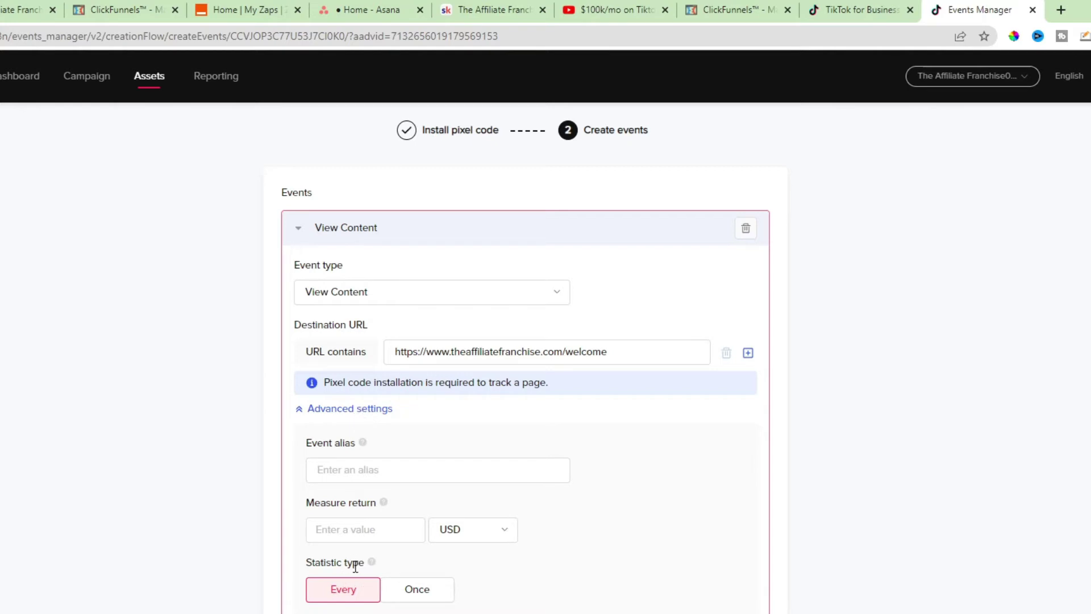
{"action": "left_click", "coordinate": [434, 597]}
{"action": "left_click", "coordinate": [343, 594]}
{"action": "left_click", "coordinate": [439, 597]}
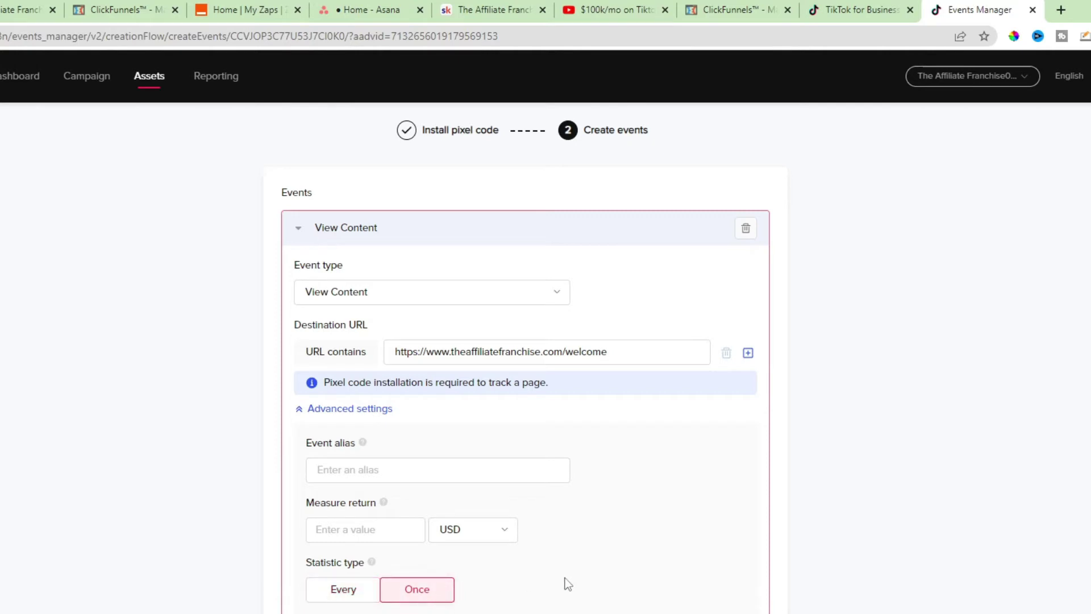
{"action": "left_click", "coordinate": [338, 591]}
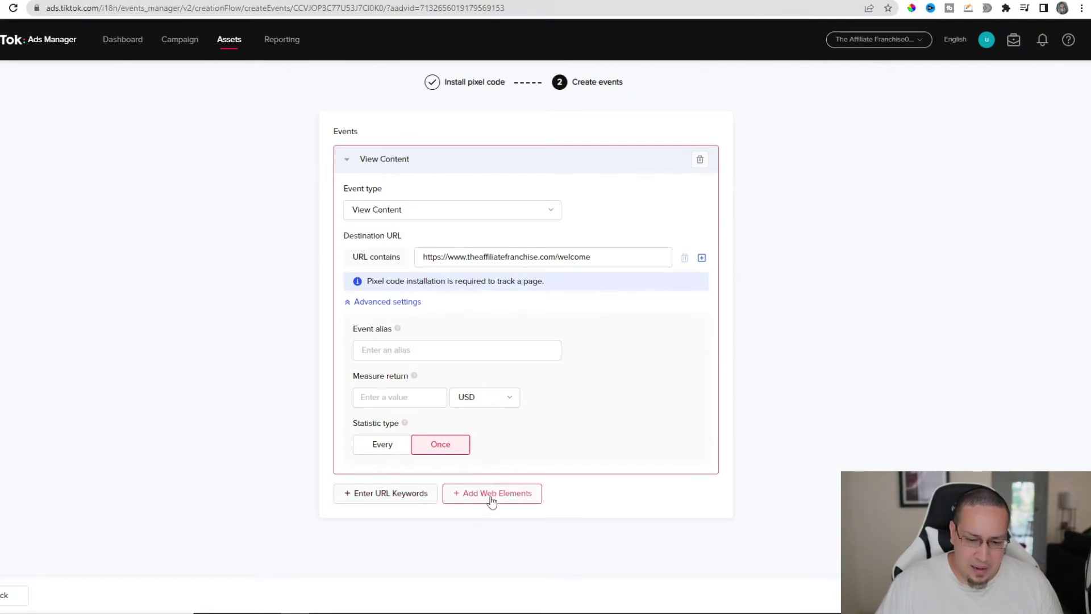
Add a web elements event and load the welcome page URL in its preview.
{"action": "left_click", "coordinate": [494, 496]}
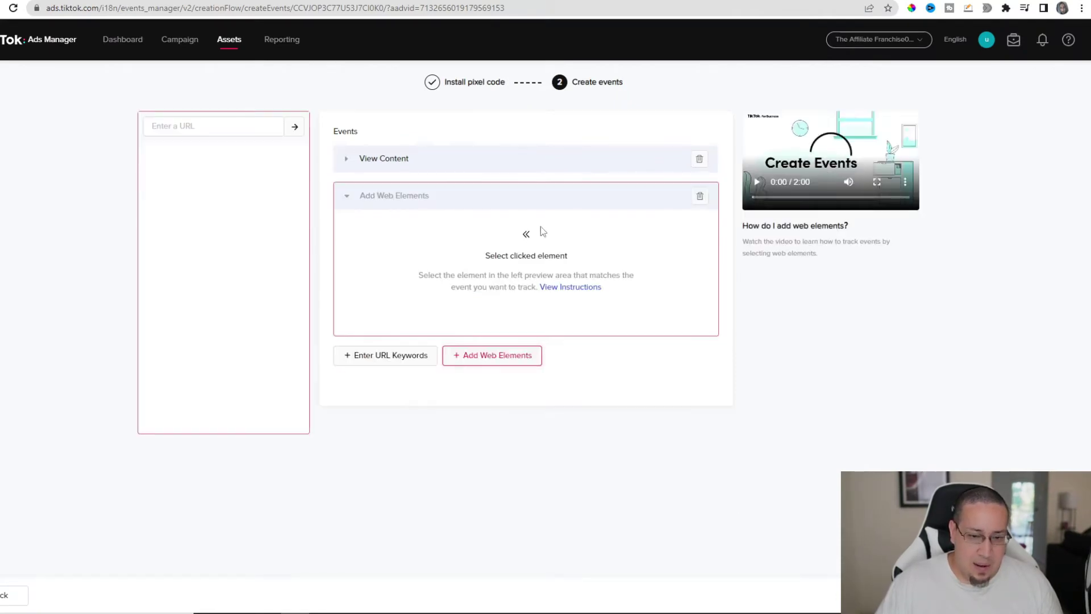
{"action": "left_click", "coordinate": [351, 164]}
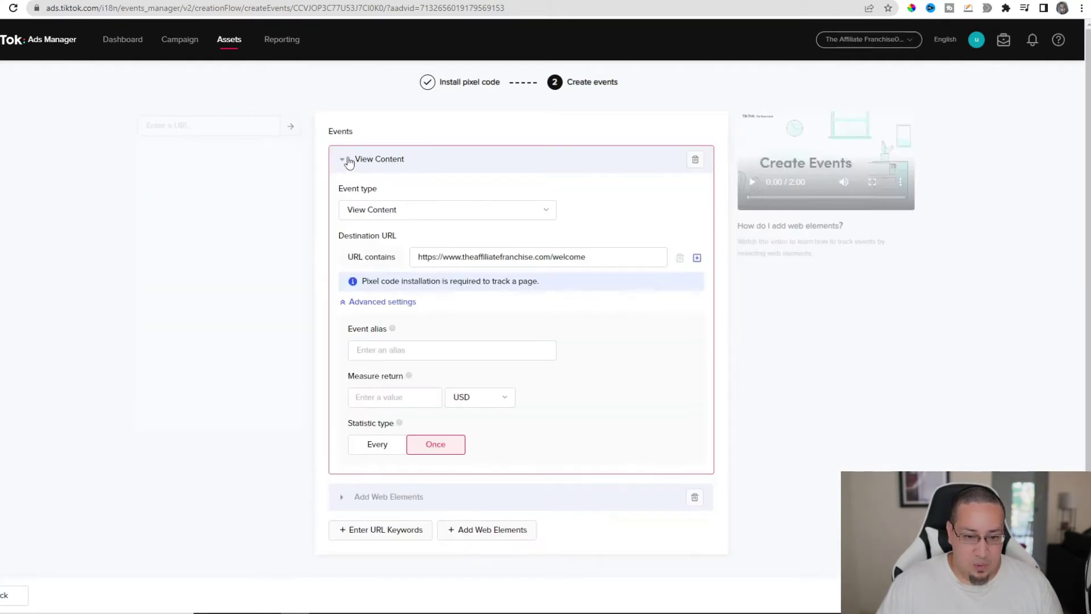
{"action": "left_click", "coordinate": [347, 162]}
{"action": "left_click", "coordinate": [346, 196]}
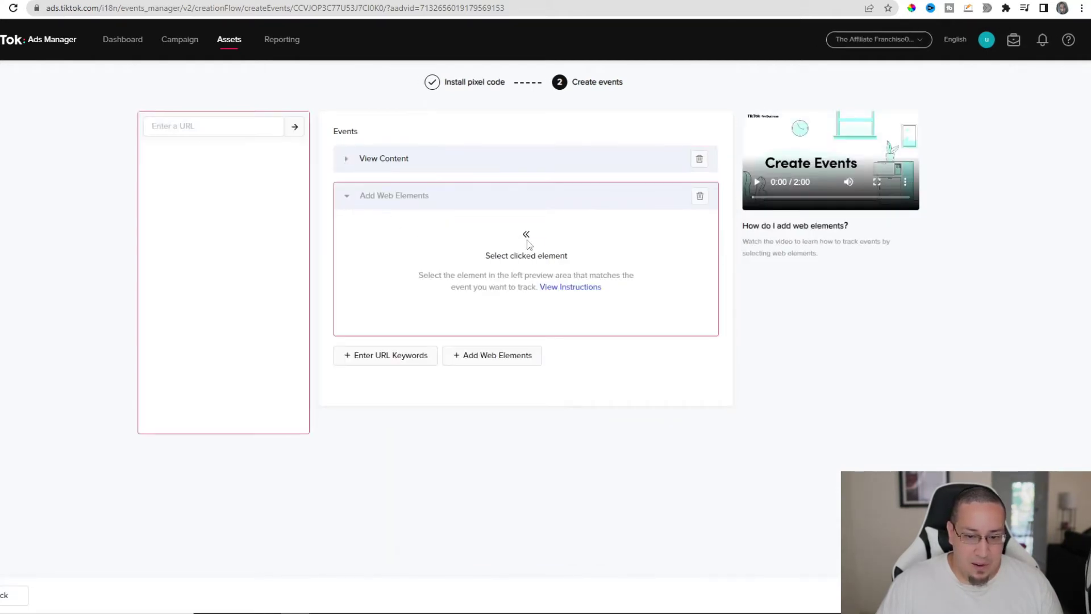
{"action": "left_click", "coordinate": [199, 127]}
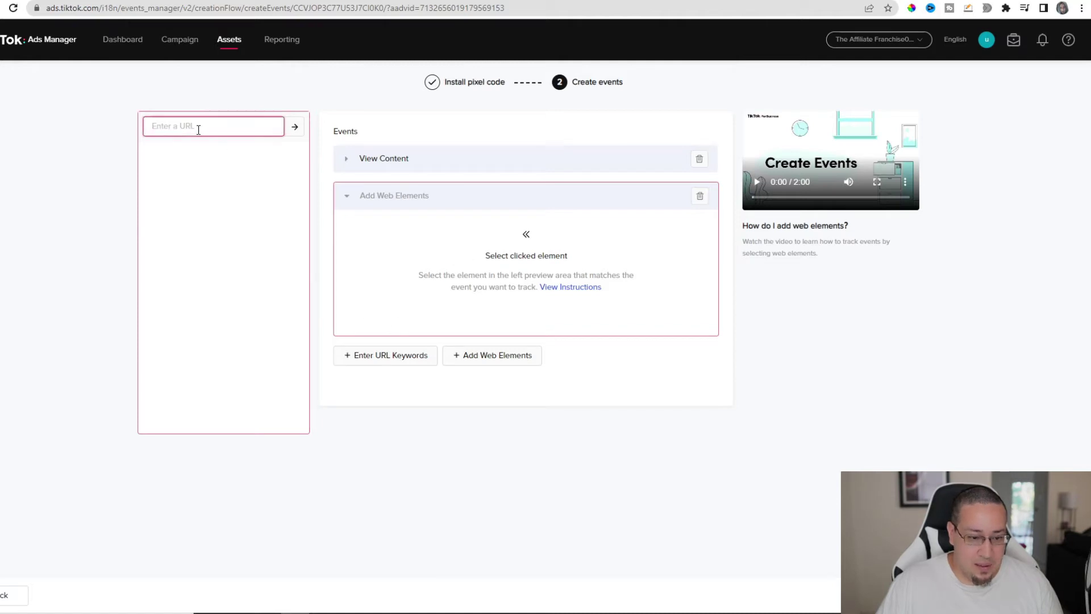
{"action": "right_click", "coordinate": [189, 130]}
{"action": "left_click", "coordinate": [225, 212]}
{"action": "left_click", "coordinate": [292, 129]}
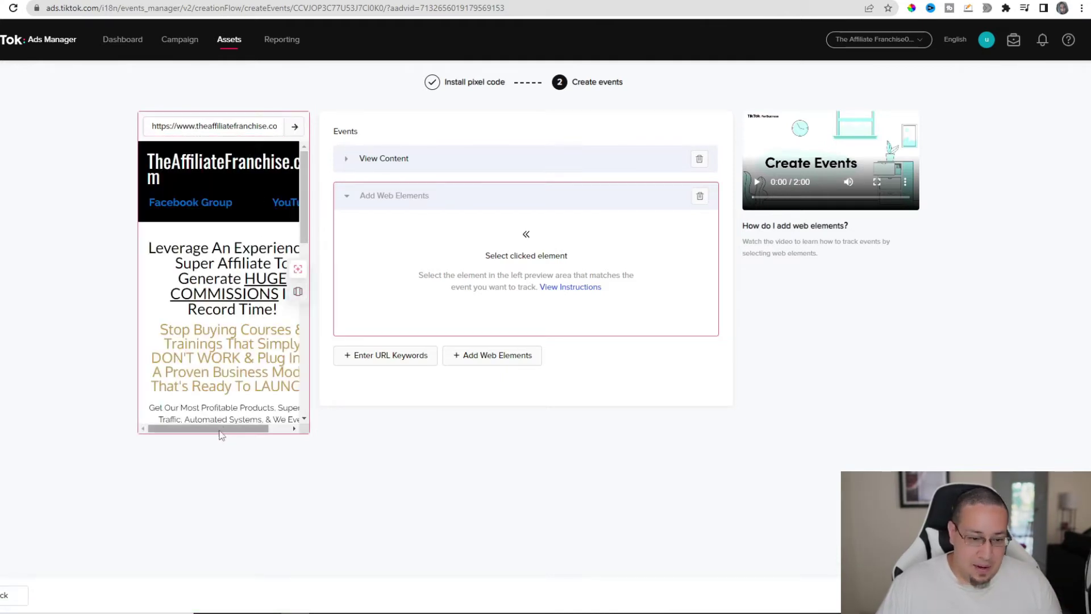
Scroll the preview past the video to the 'Yes! Show Me How!' button.
{"action": "mouse_move", "coordinate": [222, 430]}
{"action": "left_mouse_down"}
{"action": "mouse_move", "coordinate": [251, 431]}
{"action": "mouse_move", "coordinate": [233, 432]}
{"action": "left_mouse_up"}
{"action": "scroll", "coordinate": [241, 273], "scroll_direction": "down", "scroll_amount": 5}
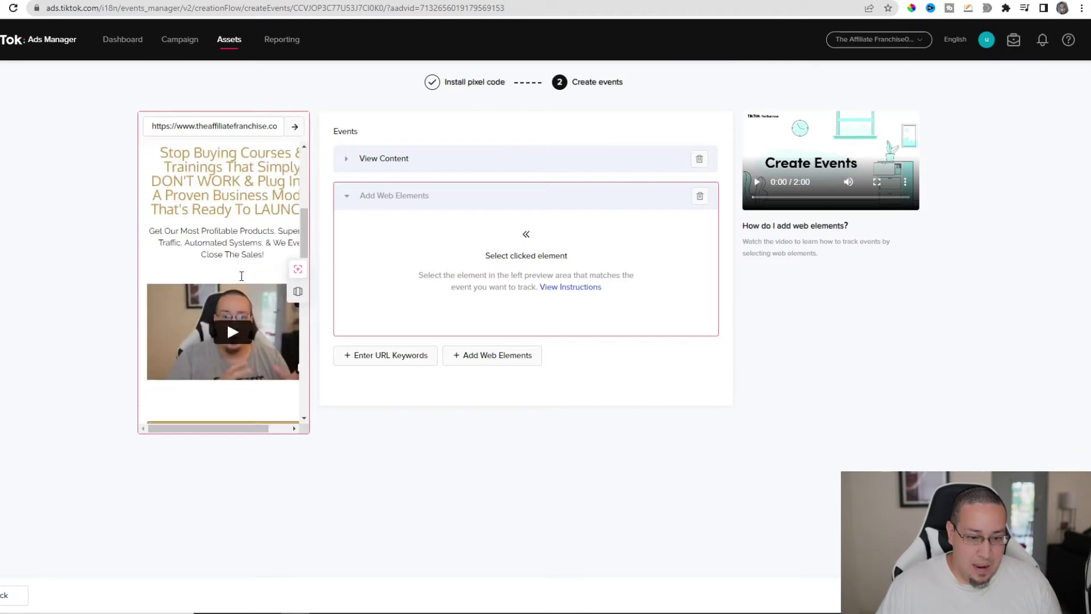
{"action": "scroll", "coordinate": [242, 268], "scroll_direction": "down", "scroll_amount": 2}
{"action": "scroll", "coordinate": [241, 267], "scroll_direction": "up", "scroll_amount": 6}
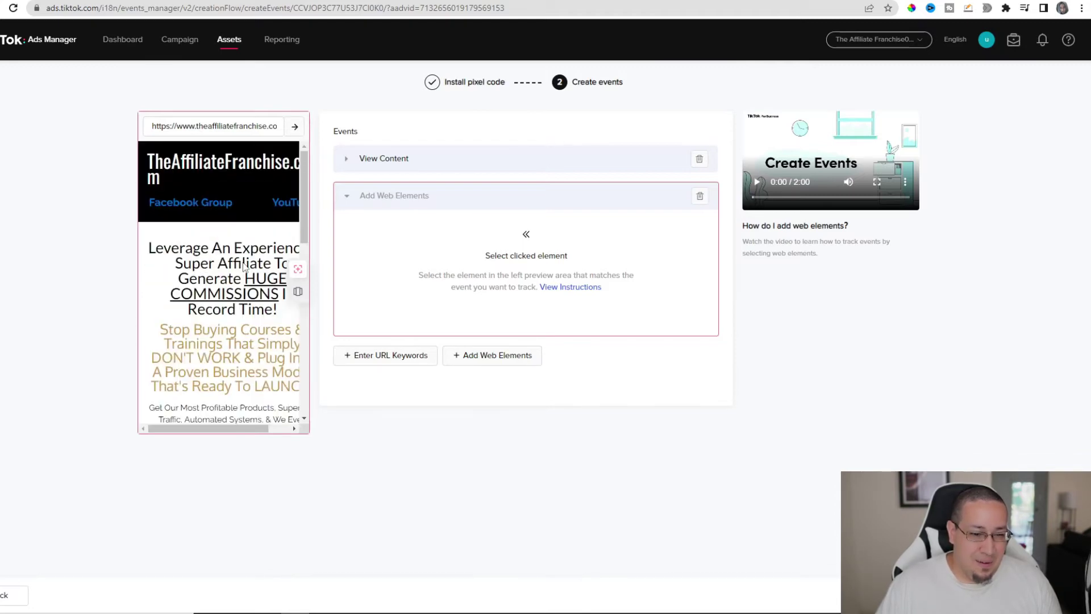
{"action": "scroll", "coordinate": [244, 259], "scroll_direction": "down", "scroll_amount": 2}
{"action": "scroll", "coordinate": [244, 259], "scroll_direction": "down", "scroll_amount": 2}
{"action": "scroll", "coordinate": [233, 238], "scroll_direction": "up", "scroll_amount": 4}
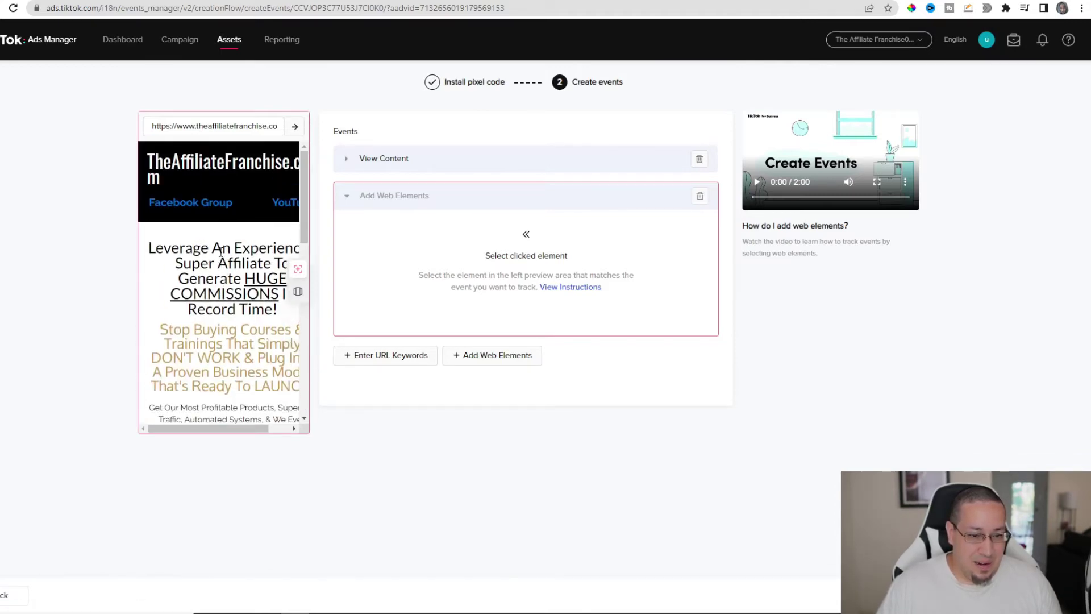
{"action": "scroll", "coordinate": [210, 207], "scroll_direction": "down", "scroll_amount": 1}
{"action": "scroll", "coordinate": [209, 208], "scroll_direction": "down", "scroll_amount": 4}
{"action": "scroll", "coordinate": [207, 208], "scroll_direction": "up", "scroll_amount": 5}
{"action": "scroll", "coordinate": [214, 267], "scroll_direction": "down", "scroll_amount": 4}
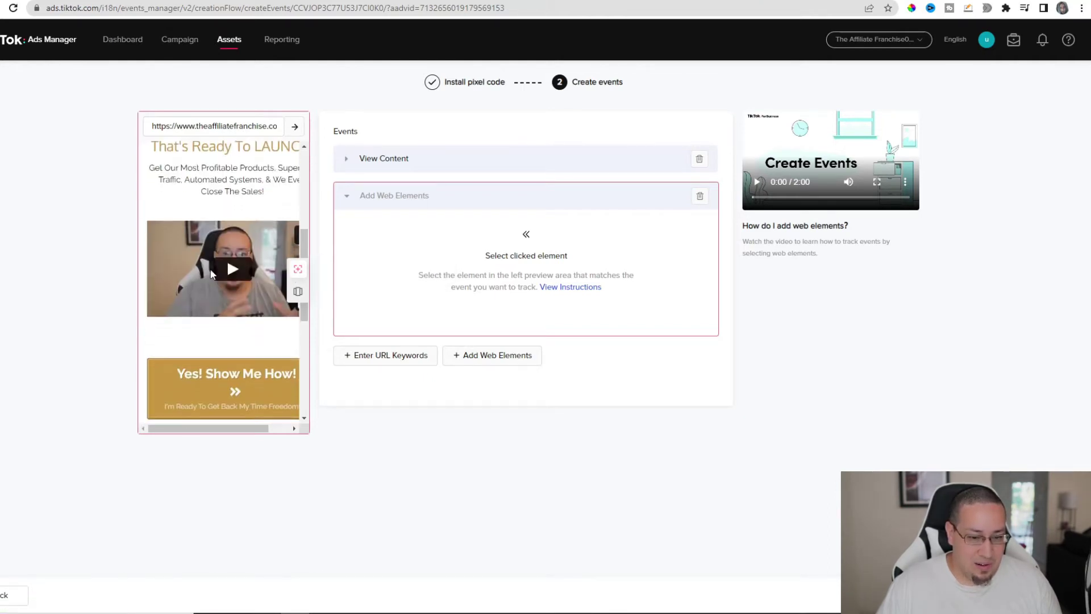
{"action": "scroll", "coordinate": [225, 285], "scroll_direction": "up", "scroll_amount": 3}
{"action": "scroll", "coordinate": [225, 272], "scroll_direction": "down", "scroll_amount": 2}
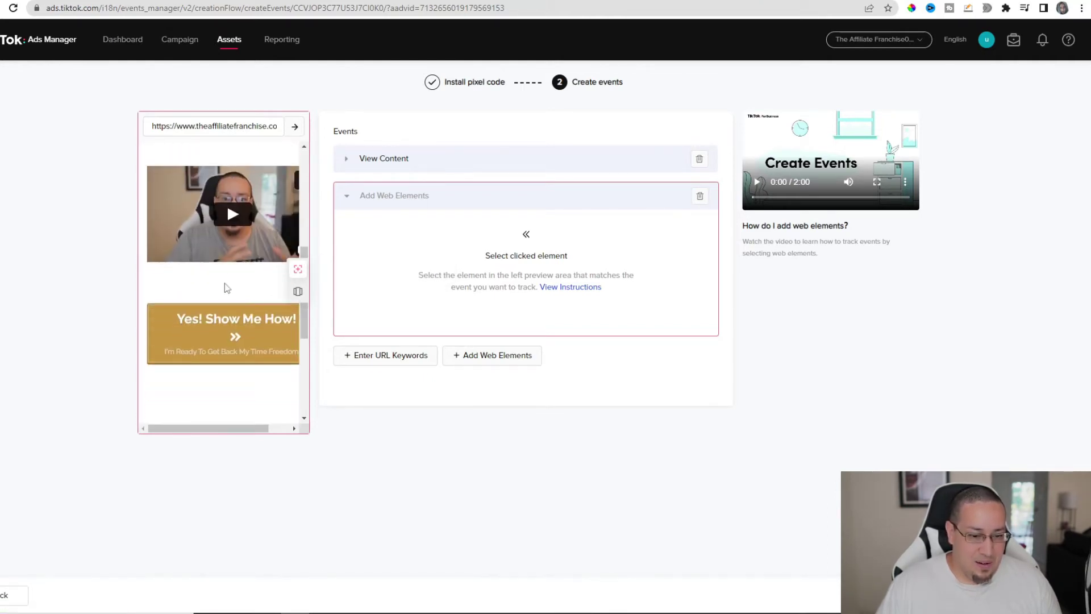
Open the sign-up popup via 'Yes! Show Me How!' and scroll to its form fields.
{"action": "left_click", "coordinate": [223, 338]}
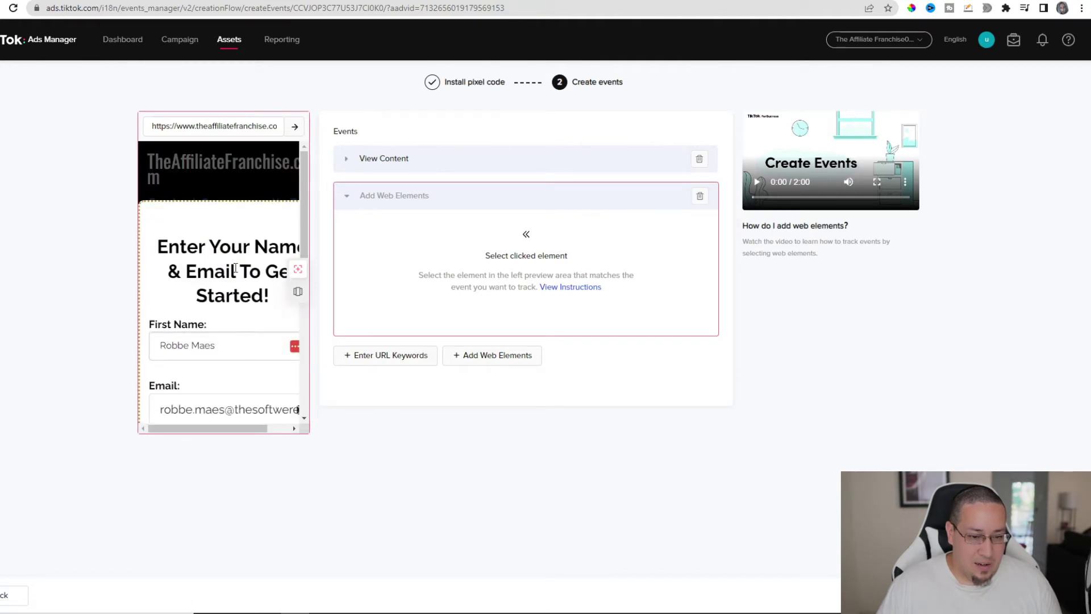
{"action": "scroll", "coordinate": [235, 268], "scroll_direction": "down", "scroll_amount": 2}
{"action": "scroll", "coordinate": [235, 268], "scroll_direction": "down", "scroll_amount": 1}
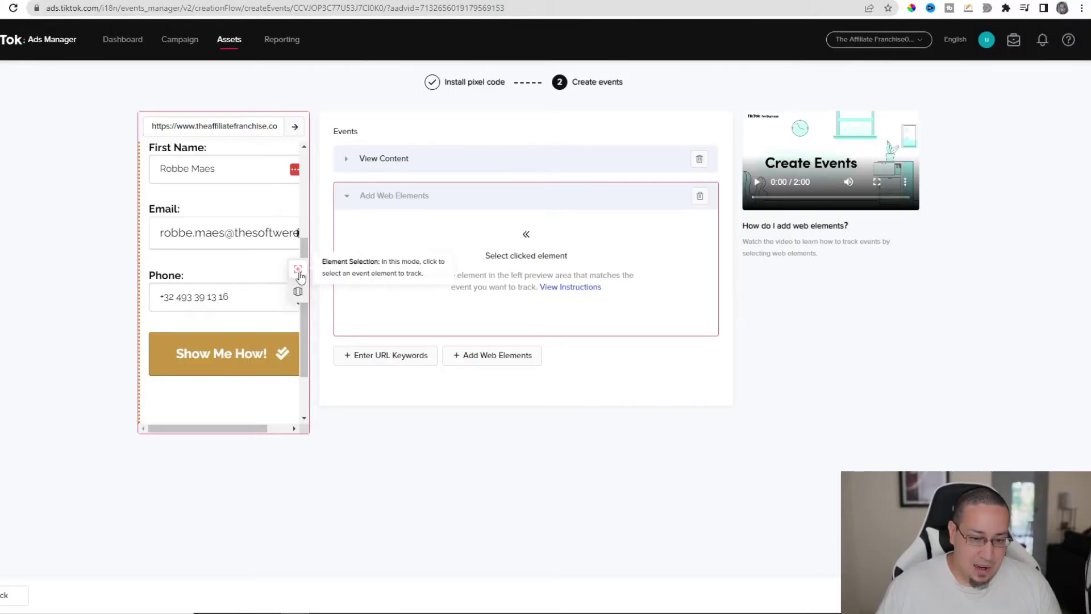
Select the sign-up form as the tracked element with event type Submit Form.
{"action": "left_click", "coordinate": [298, 271]}
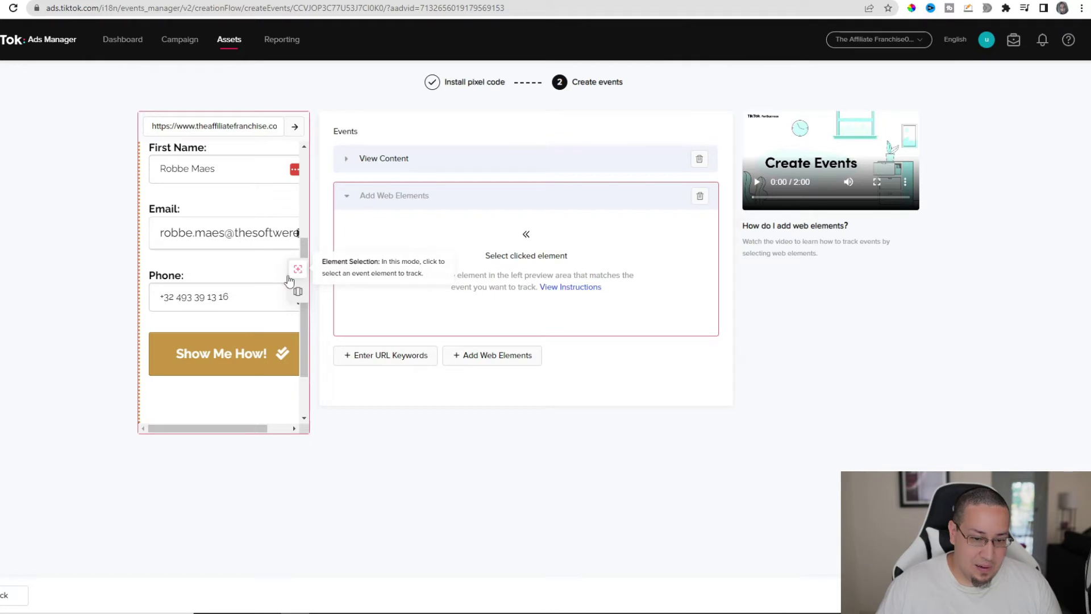
{"action": "left_click", "coordinate": [216, 354]}
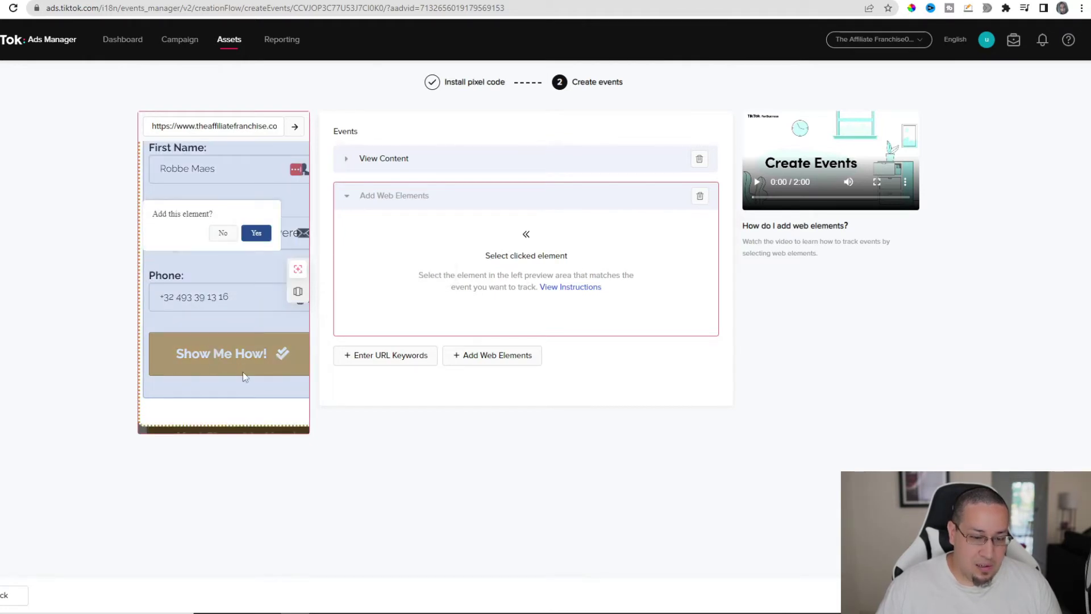
{"action": "left_click", "coordinate": [256, 233]}
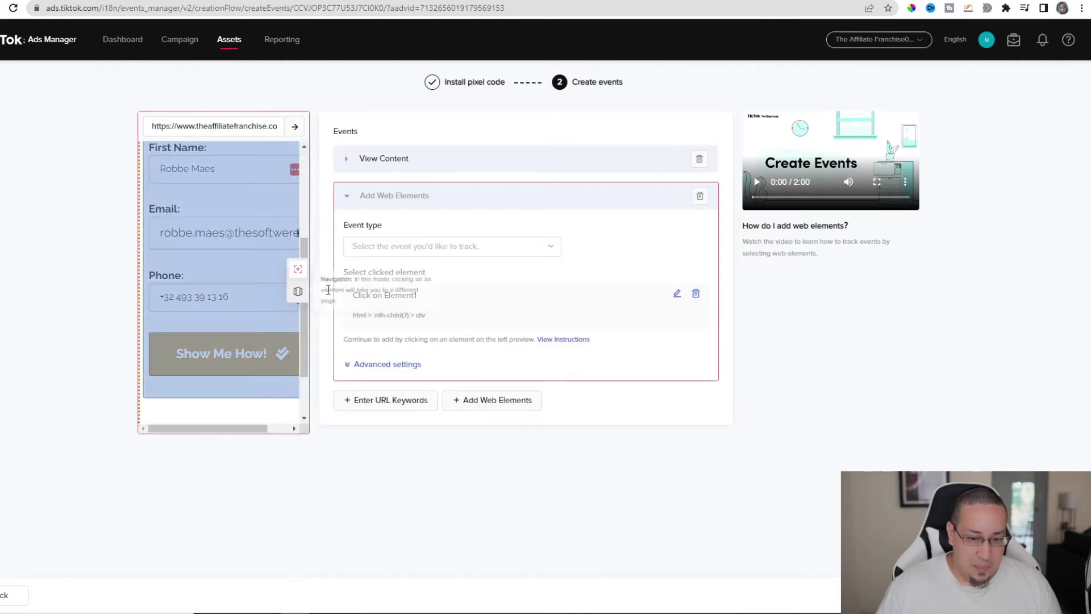
{"action": "left_click", "coordinate": [451, 246]}
{"action": "scroll", "coordinate": [393, 296], "scroll_direction": "down", "scroll_amount": 8}
{"action": "scroll", "coordinate": [398, 297], "scroll_direction": "down", "scroll_amount": 3}
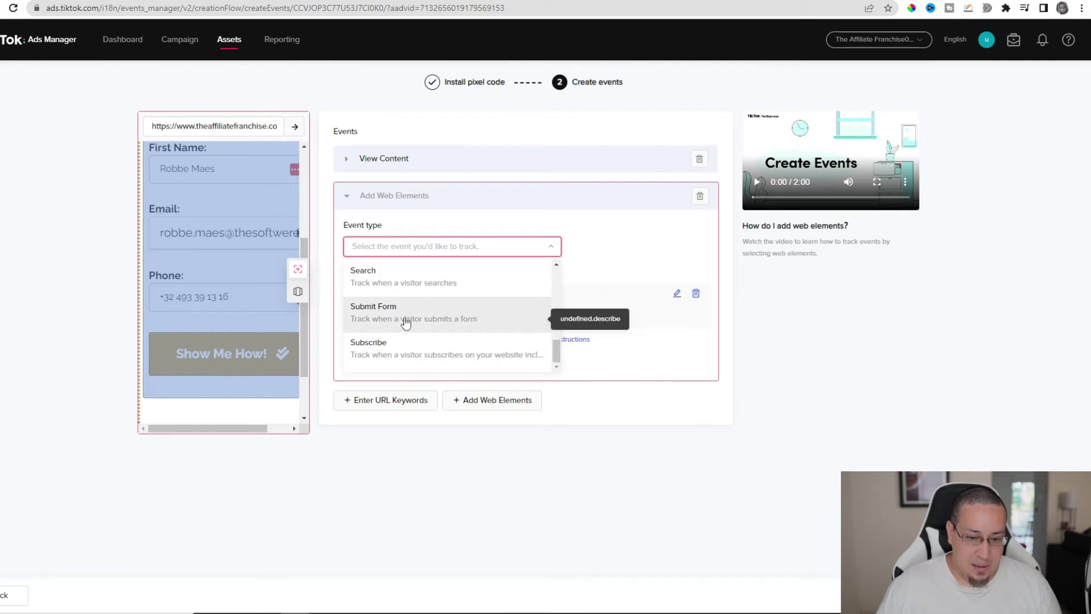
{"action": "left_click", "coordinate": [392, 312]}
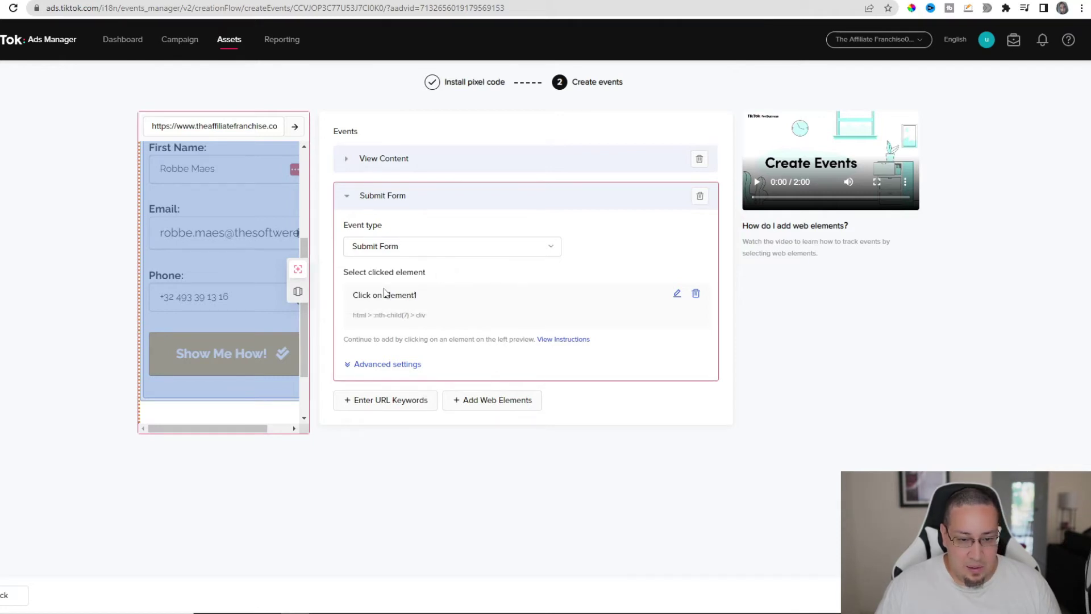
Set the Submit Form event's Statistic type to Once in Advanced settings.
{"action": "left_click_drag", "start_coordinate": [363, 272], "coordinate": [426, 274]}
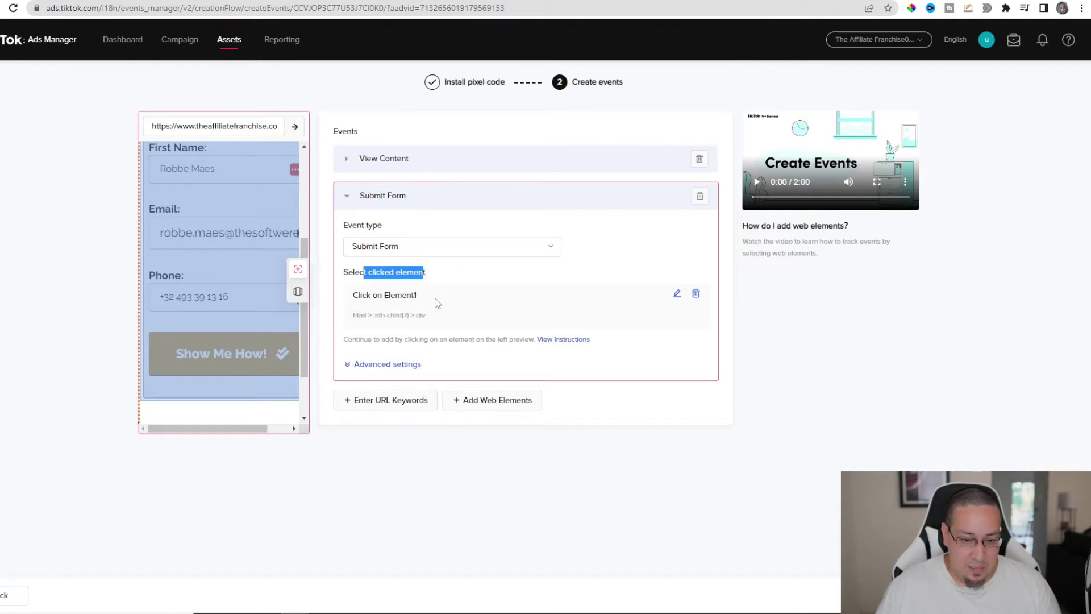
{"action": "left_click", "coordinate": [477, 319]}
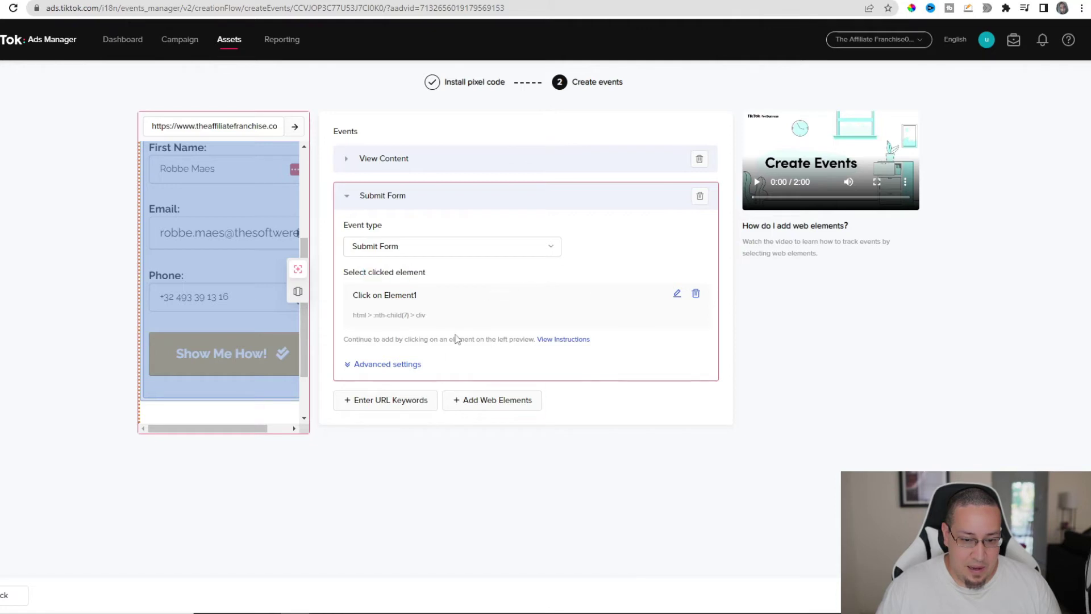
{"action": "left_click", "coordinate": [347, 196]}
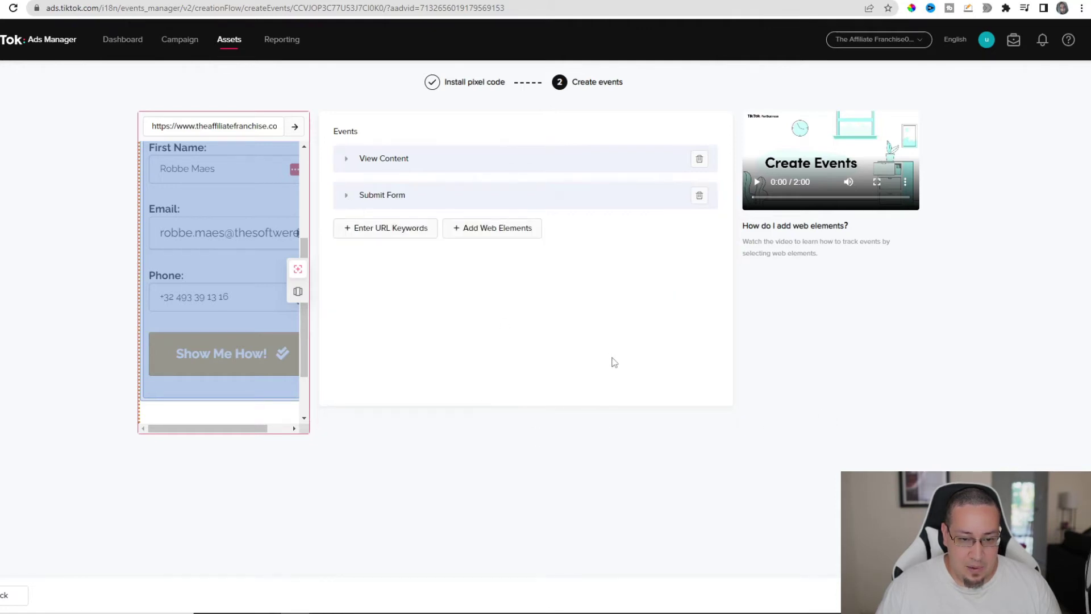
{"action": "left_click", "coordinate": [348, 195]}
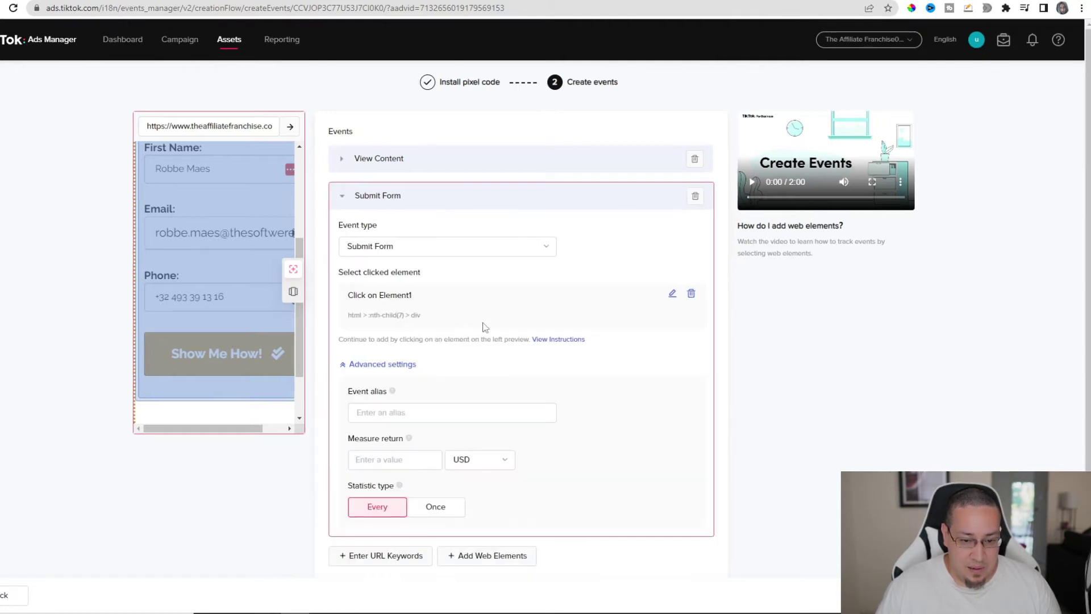
{"action": "scroll", "coordinate": [485, 327], "scroll_direction": "down", "scroll_amount": 1}
{"action": "left_click", "coordinate": [437, 462]}
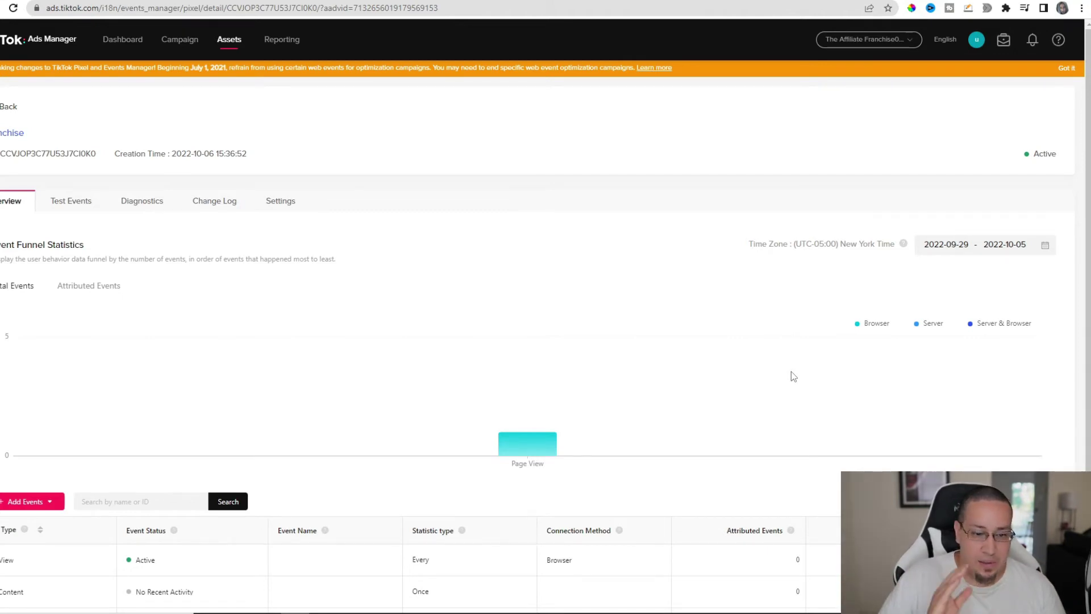
Scroll down the pixel overview page to review its events table.
{"action": "scroll", "coordinate": [804, 363], "scroll_direction": "down", "scroll_amount": 1}
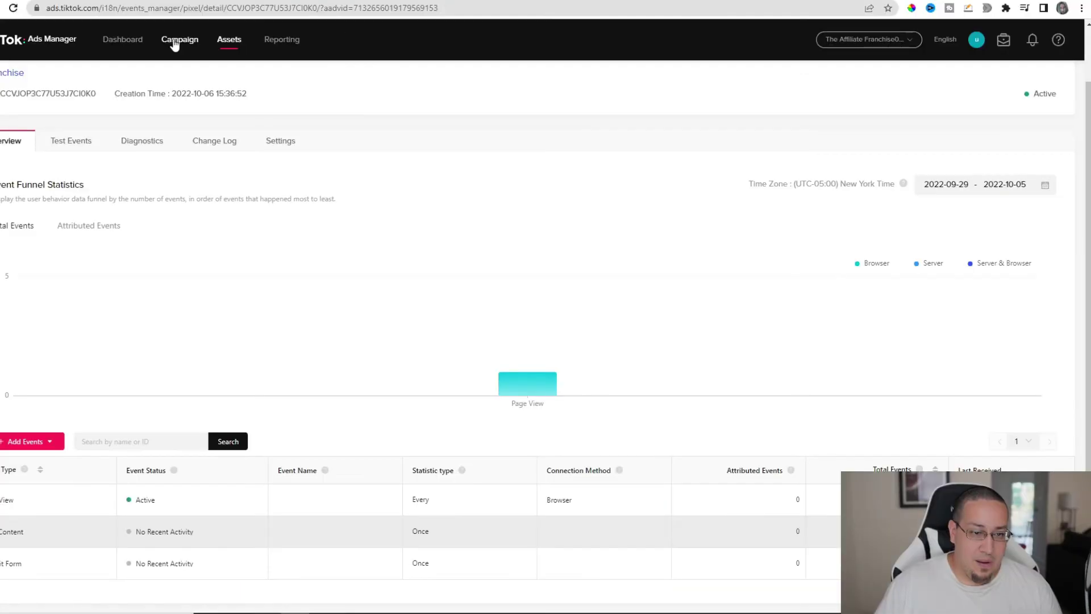
Create a new campaign with the Drive conversions objective and continue to the ad group.
{"action": "left_click", "coordinate": [180, 40]}
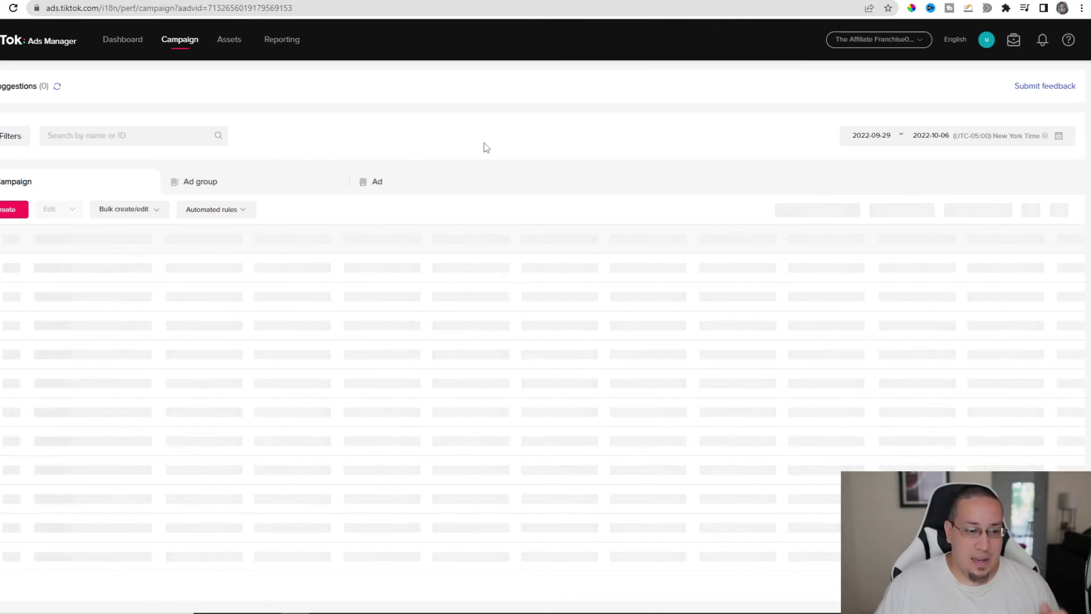
{"action": "left_click", "coordinate": [8, 214]}
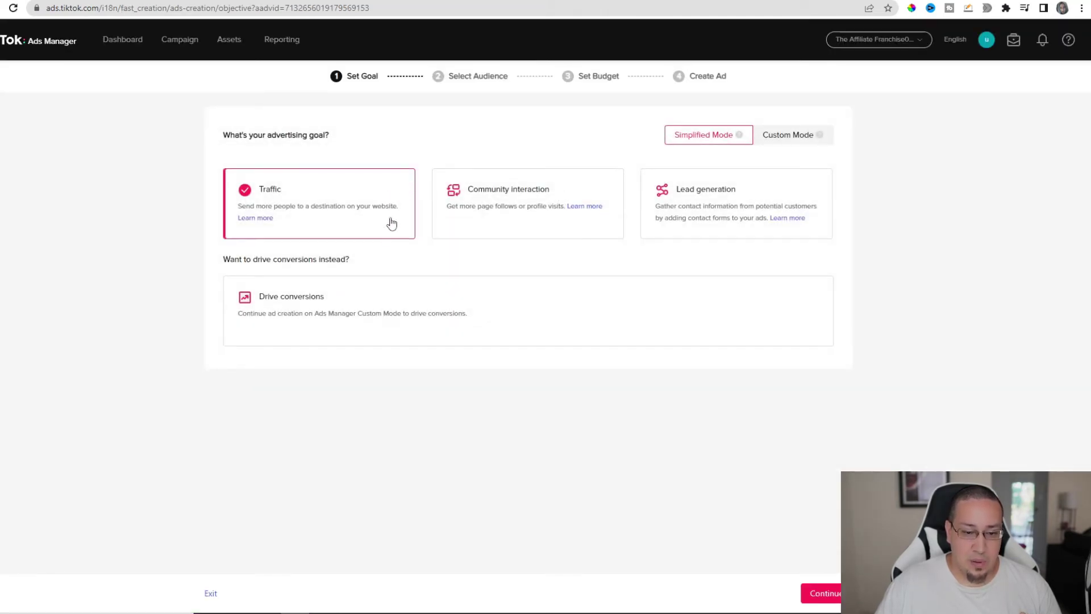
{"action": "left_click", "coordinate": [282, 296]}
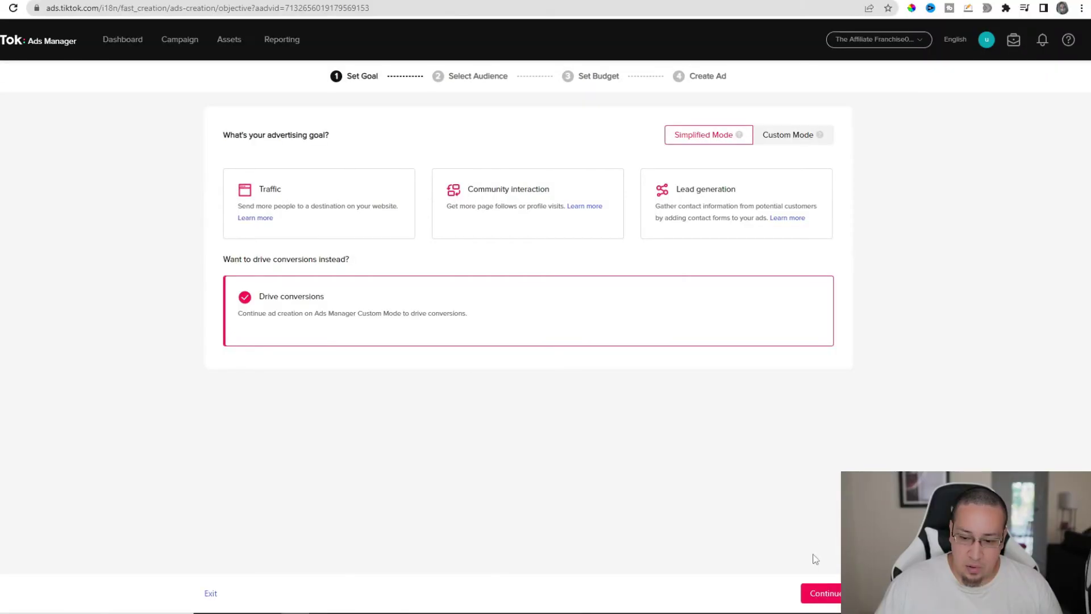
{"action": "left_click", "coordinate": [568, 577]}
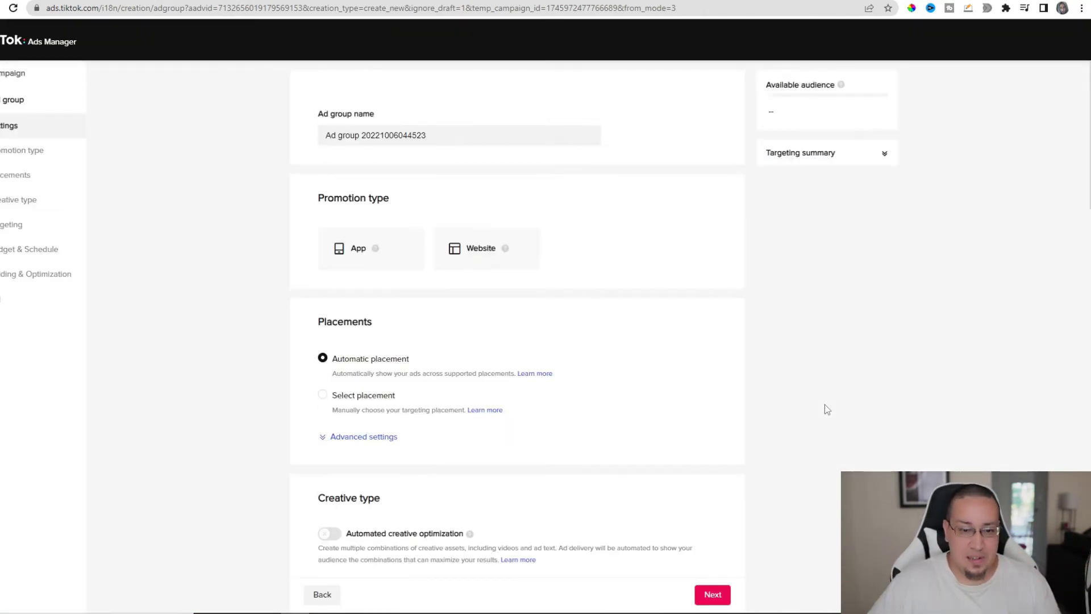
Set promotion type to Website, with the franchise pixel and Submit Form optimization event.
{"action": "left_click", "coordinate": [477, 256]}
{"action": "scroll", "coordinate": [284, 279], "scroll_direction": "down", "scroll_amount": 2}
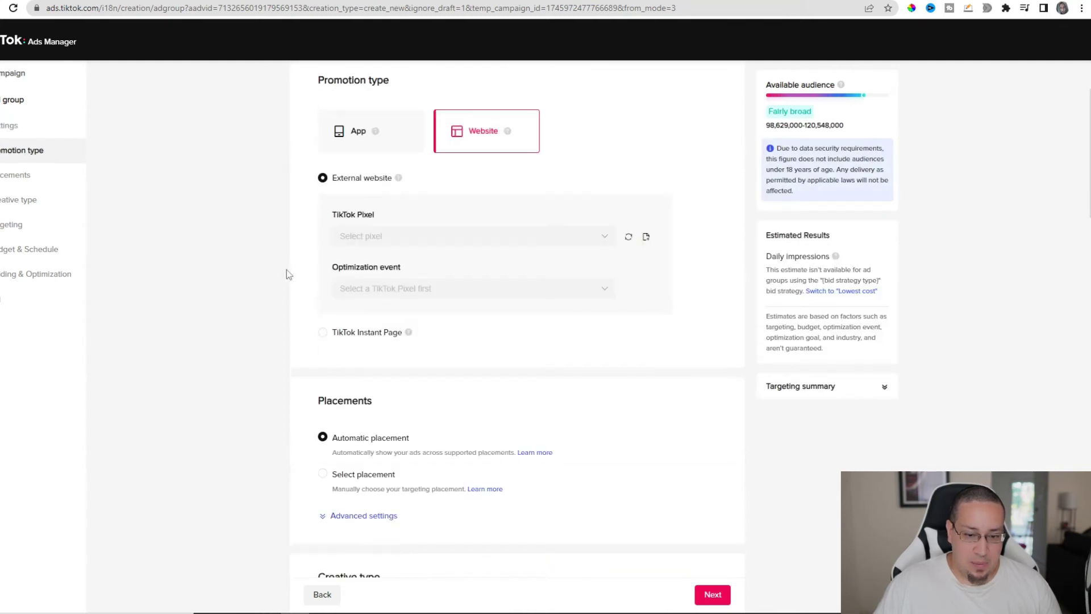
{"action": "left_click", "coordinate": [376, 233]}
{"action": "left_click", "coordinate": [364, 264]}
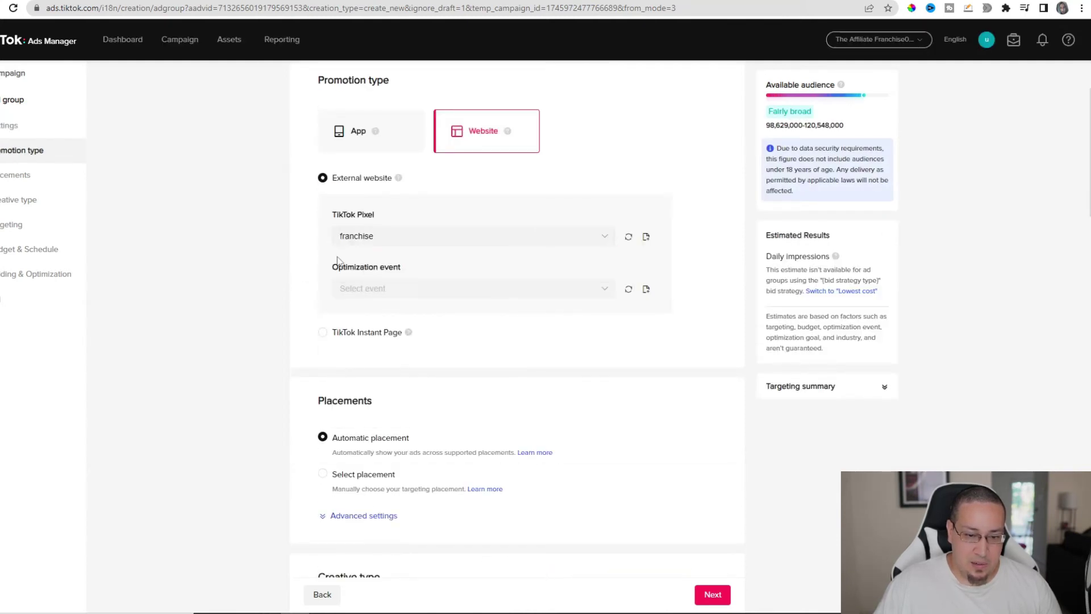
{"action": "left_click", "coordinate": [374, 287]}
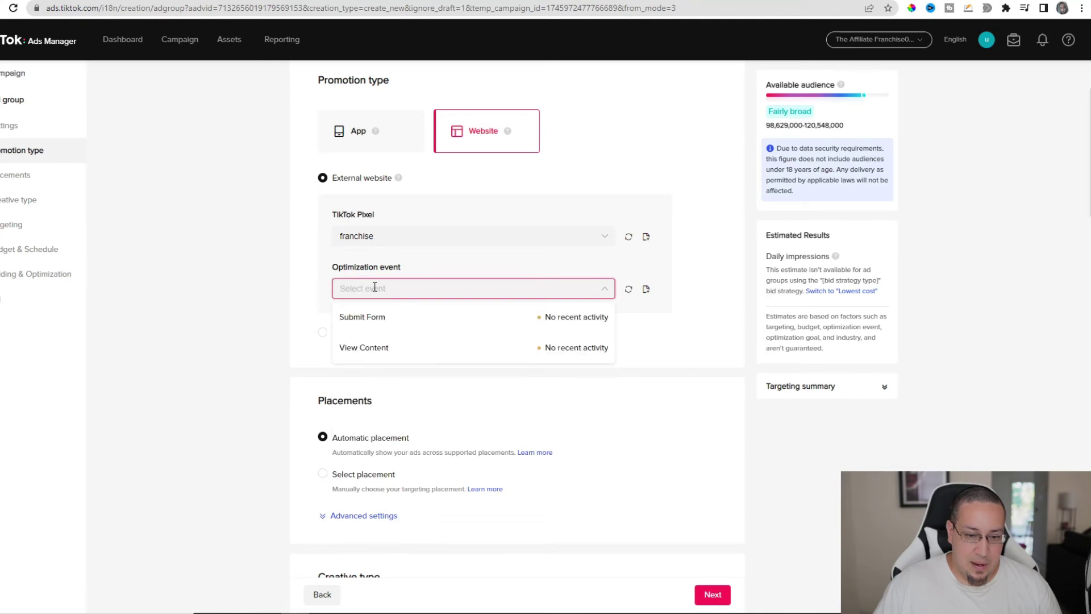
{"action": "left_click", "coordinate": [363, 318]}
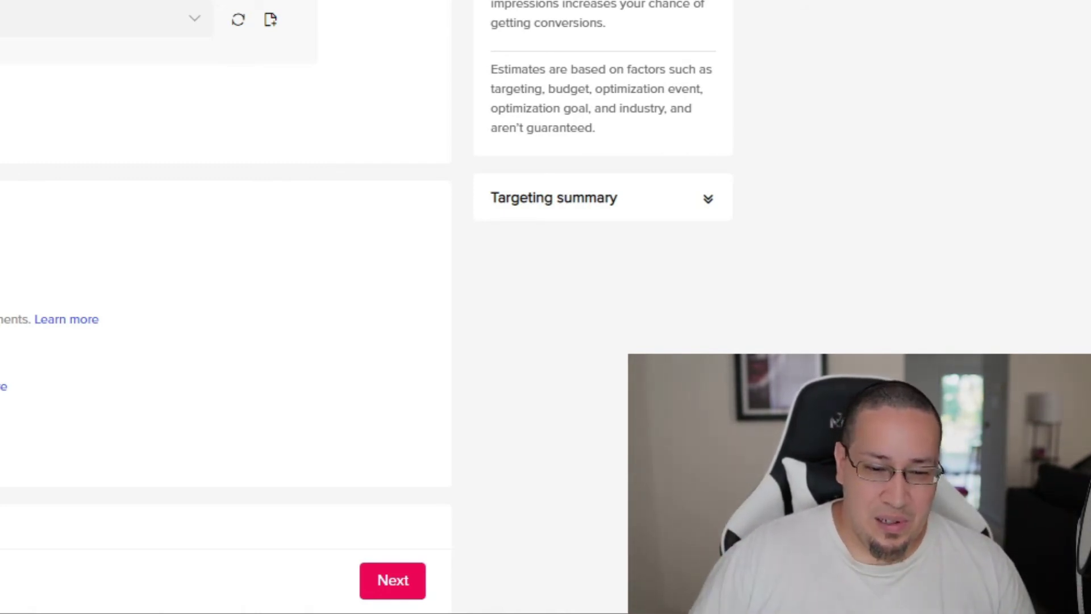
{"action": "scroll", "coordinate": [228, 307], "scroll_direction": "down", "scroll_amount": 4}
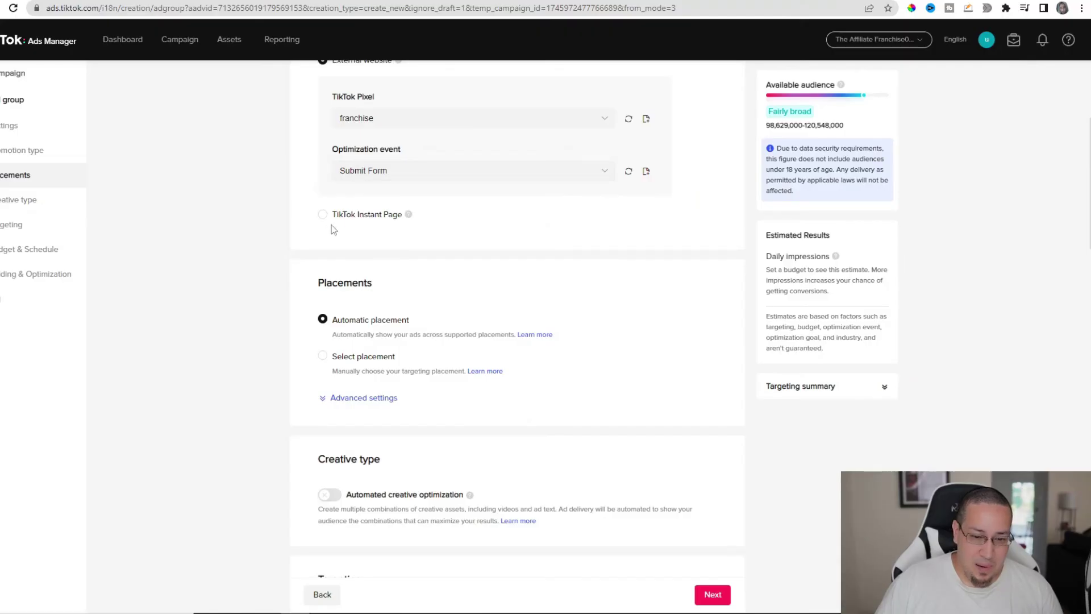
{"action": "scroll", "coordinate": [275, 220], "scroll_direction": "down", "scroll_amount": 2}
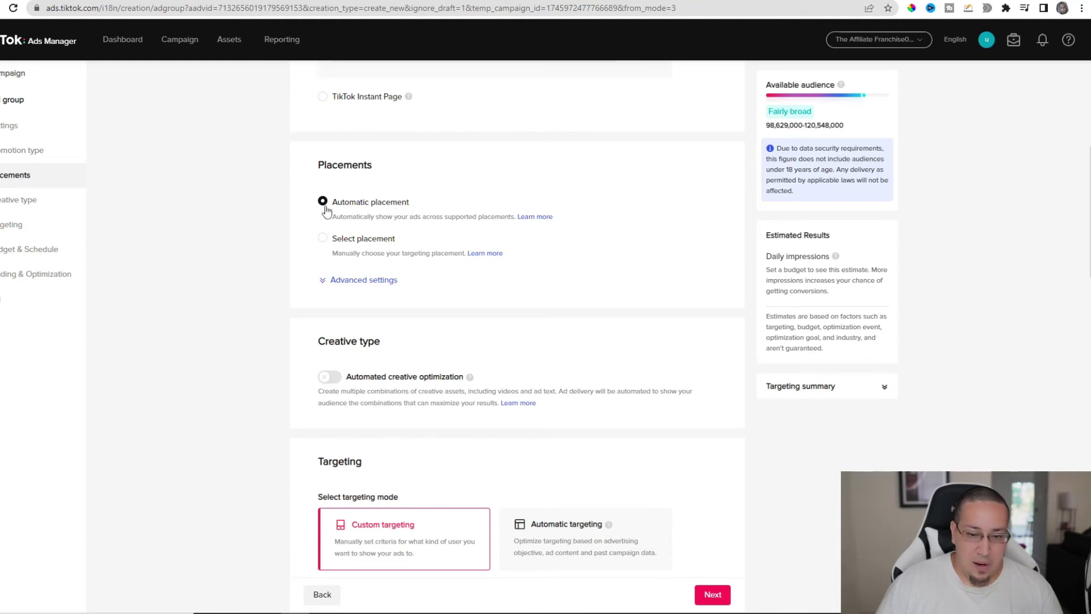
{"action": "scroll", "coordinate": [311, 208], "scroll_direction": "down", "scroll_amount": 2}
{"action": "scroll", "coordinate": [309, 204], "scroll_direction": "down", "scroll_amount": 1}
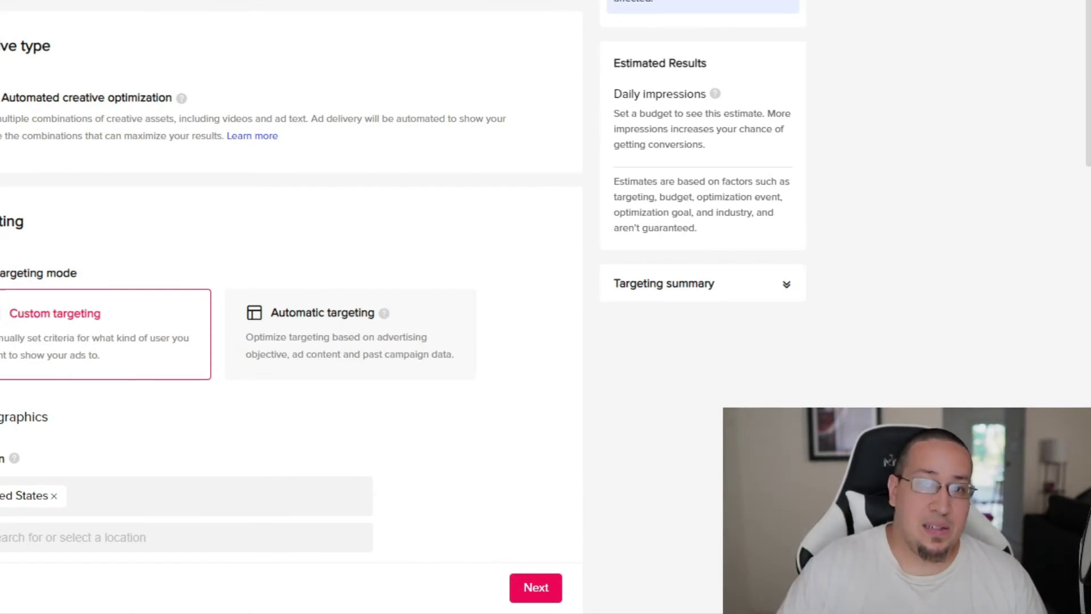
{"action": "scroll", "coordinate": [291, 307], "scroll_direction": "down", "scroll_amount": 2}
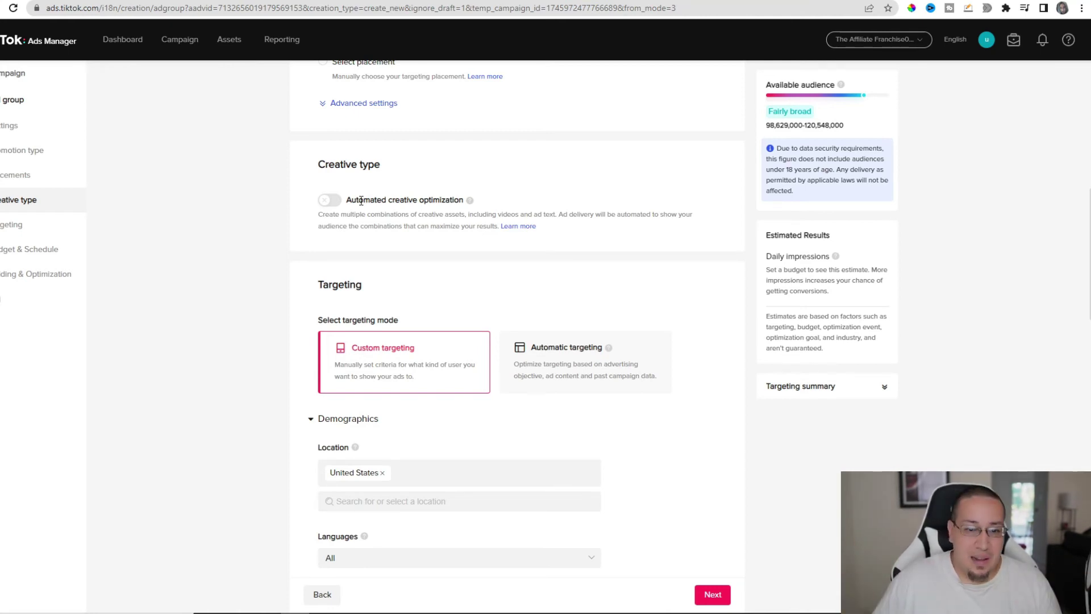
{"action": "scroll", "coordinate": [293, 229], "scroll_direction": "down", "scroll_amount": 2}
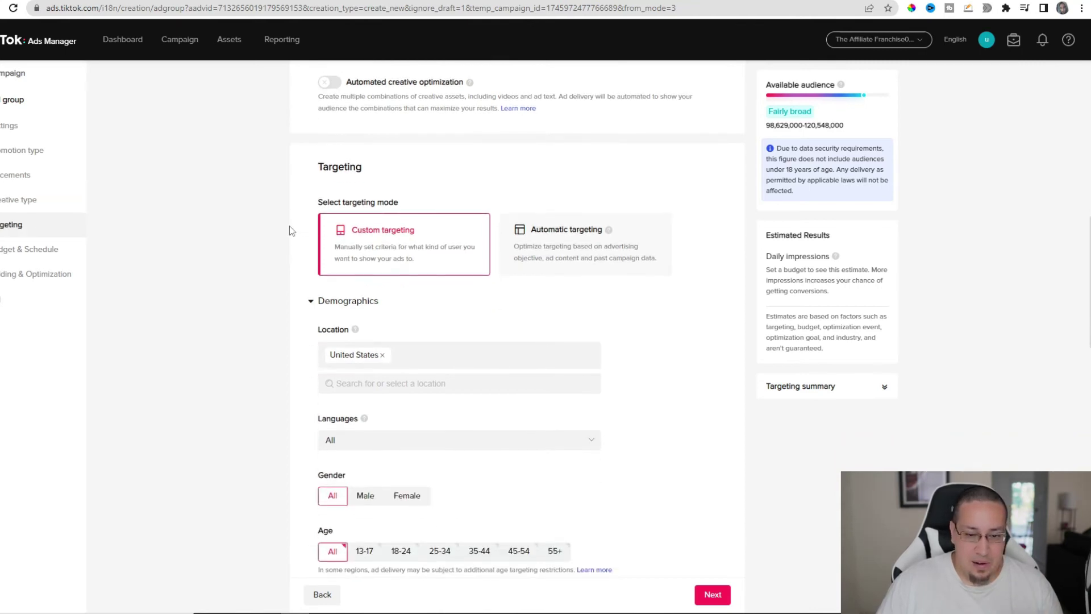
{"action": "scroll", "coordinate": [392, 207], "scroll_direction": "down", "scroll_amount": 1}
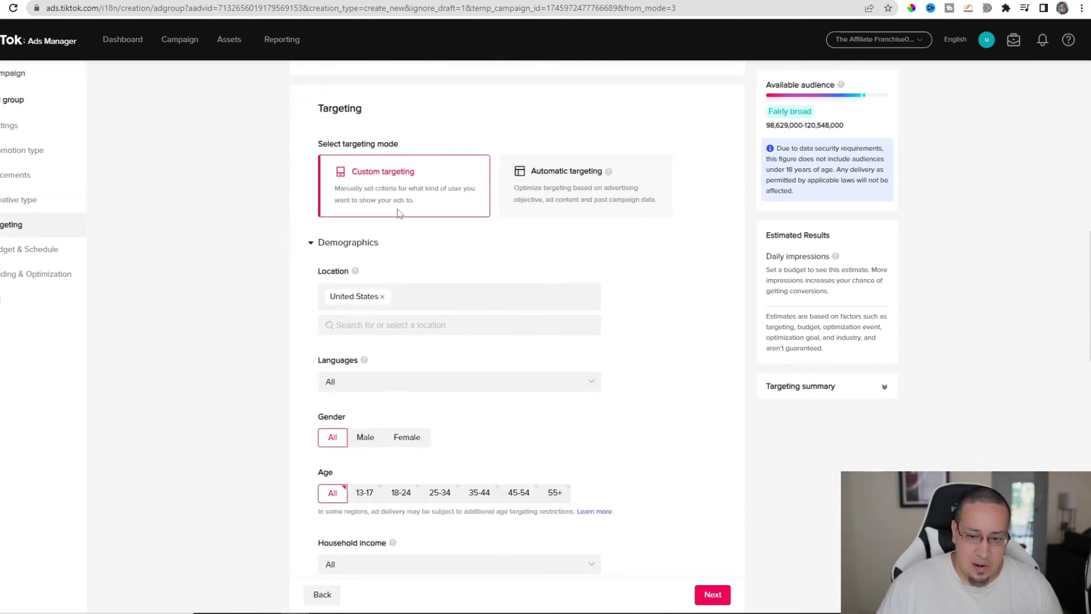
Switch the ad group's targeting mode to Automatic targeting and move down to Budget & Schedule.
{"action": "left_click", "coordinate": [580, 173]}
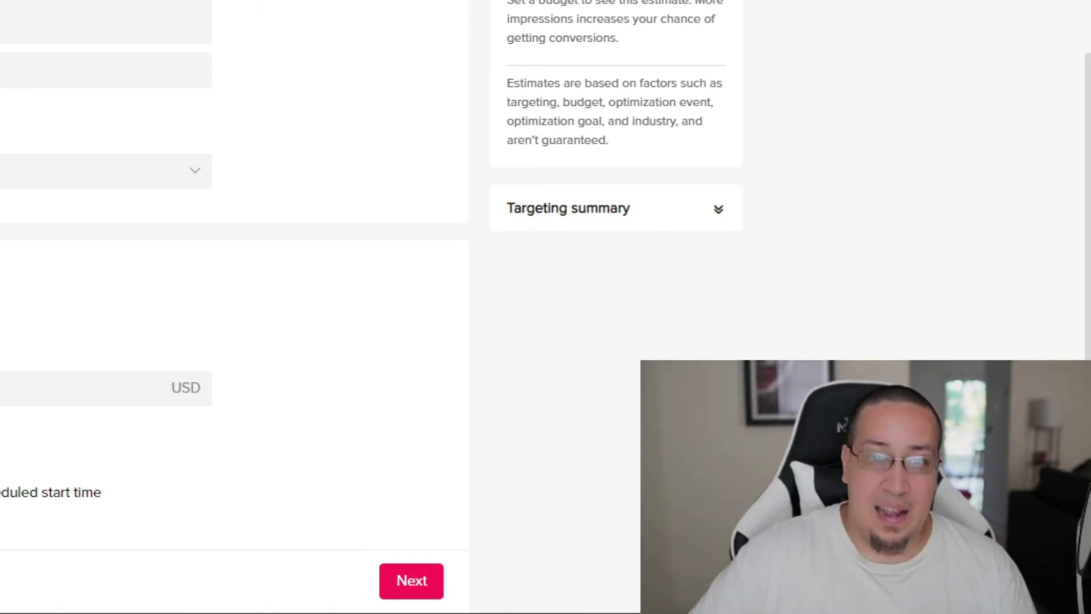
{"action": "scroll", "coordinate": [233, 306], "scroll_direction": "down", "scroll_amount": 3}
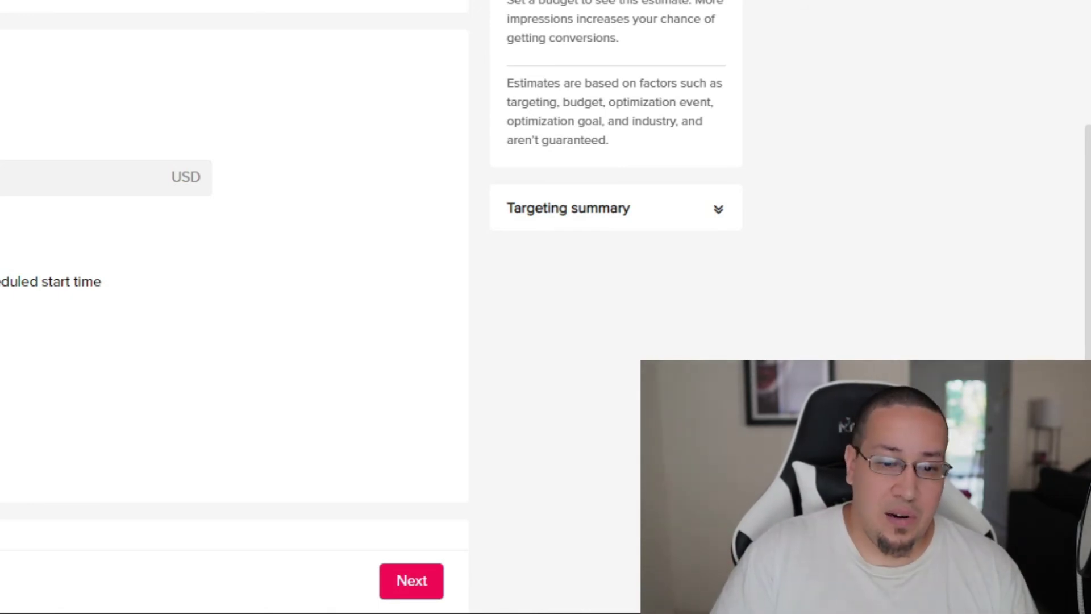
{"action": "scroll", "coordinate": [233, 284], "scroll_direction": "down", "scroll_amount": 4}
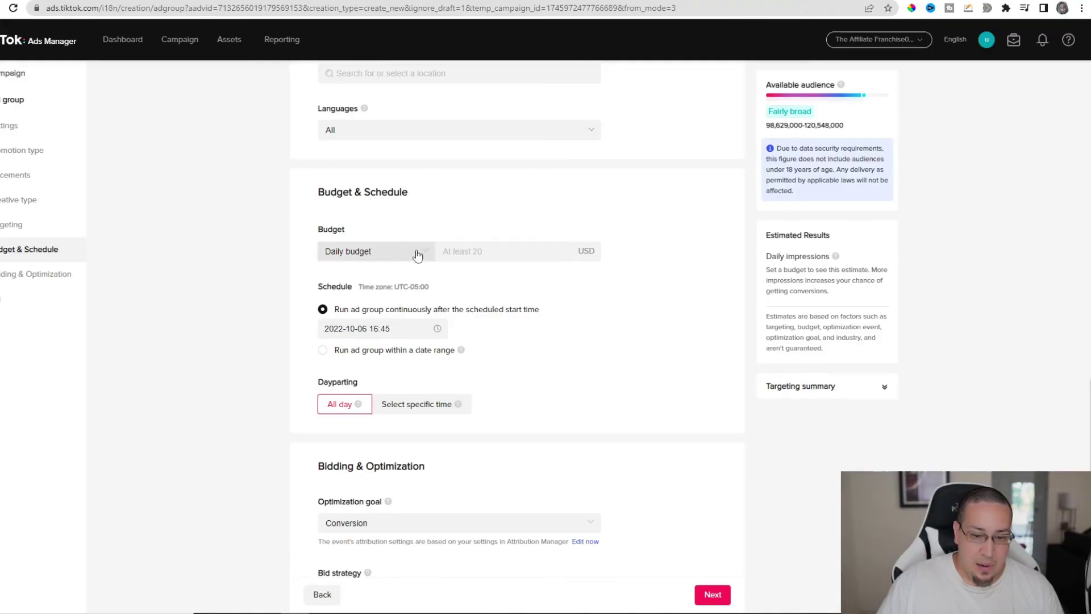
Set the ad group's daily budget to 25.00 USD.
{"action": "left_click", "coordinate": [450, 251]}
{"action": "type", "text": "25"}
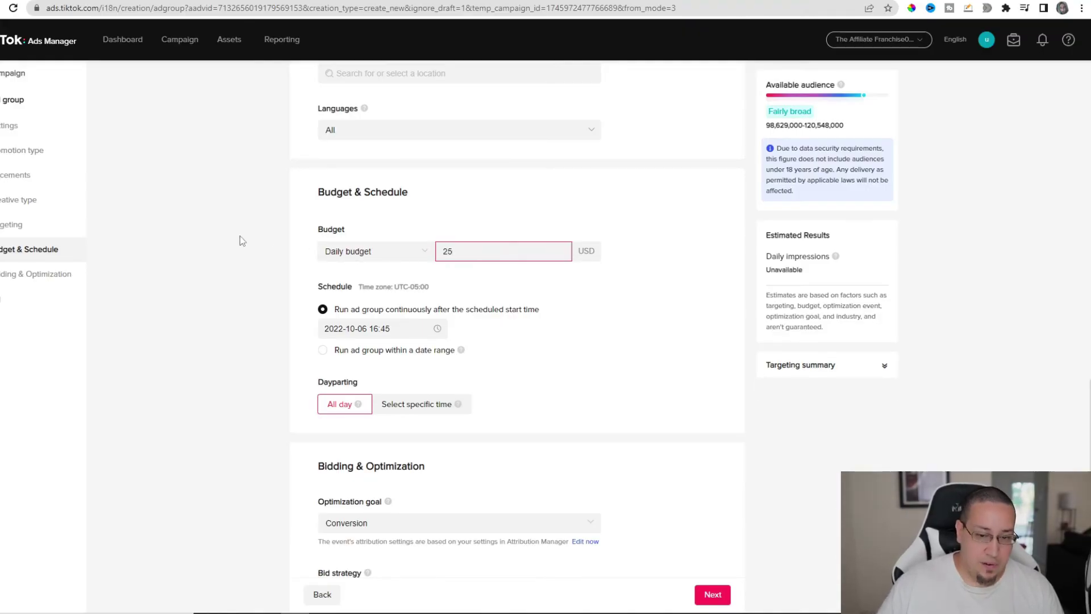
{"action": "left_click", "coordinate": [240, 236]}
Keep lowest-cost bidding and save the ad group to continue to ad setup.
{"action": "scroll", "coordinate": [285, 269], "scroll_direction": "down", "scroll_amount": 2}
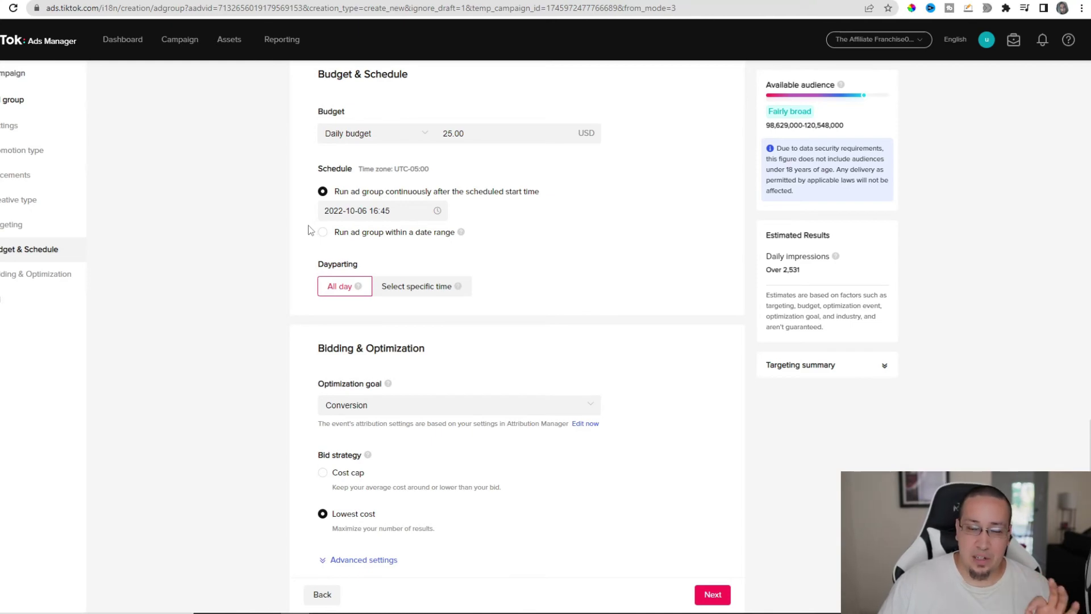
{"action": "scroll", "coordinate": [80, 121], "scroll_direction": "down", "scroll_amount": 1}
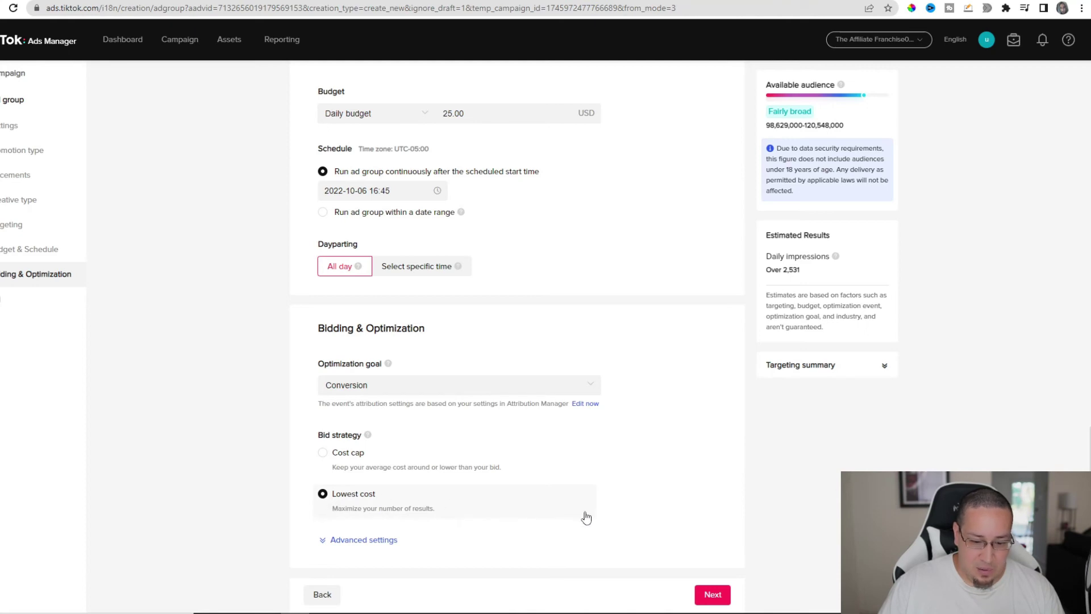
{"action": "left_click", "coordinate": [712, 595]}
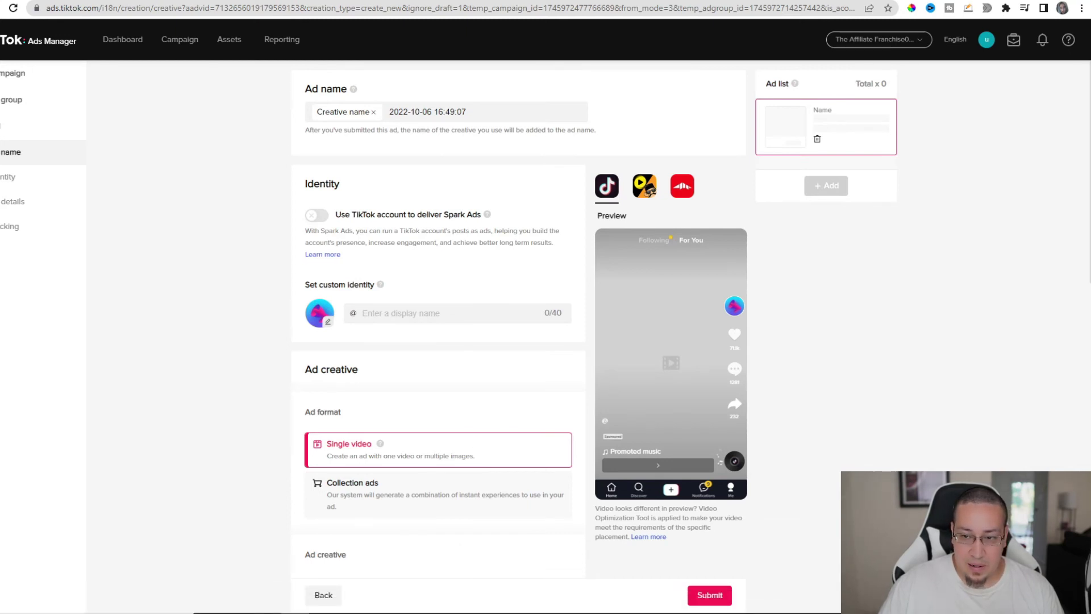
Navigate the browser to drive.google.com using the 'dr' address-bar suggestion.
{"action": "left_click", "coordinate": [765, 8]}
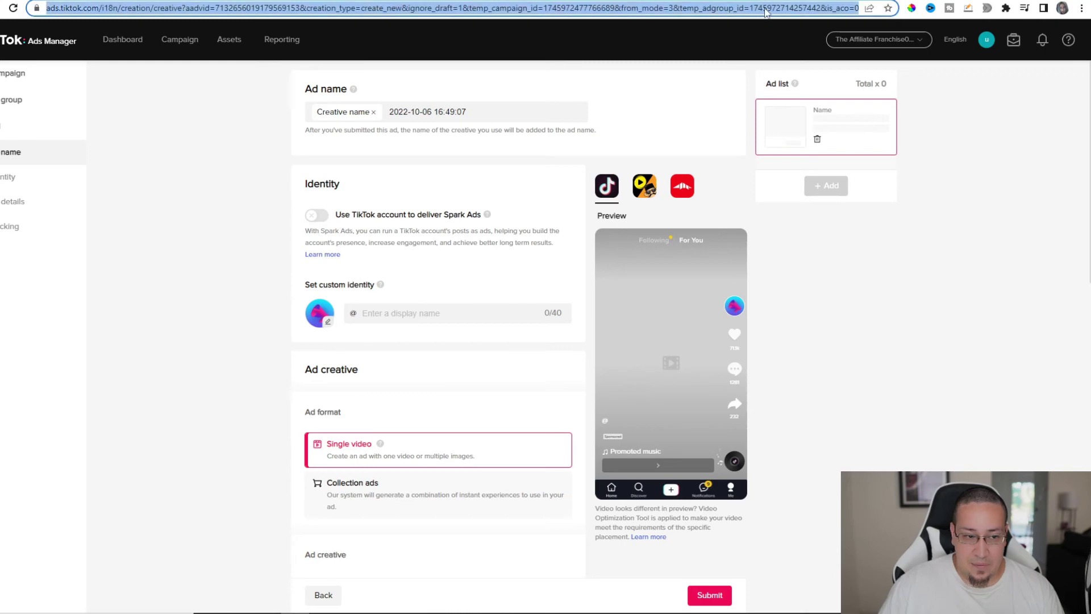
{"action": "type", "text": "dri"}
{"action": "key", "text": "Return"}
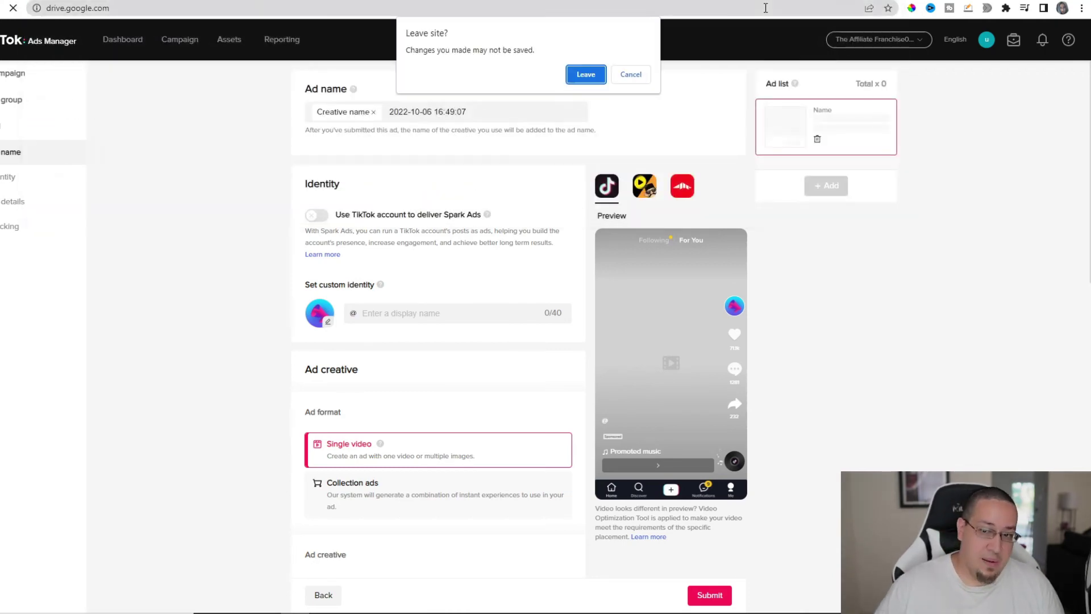
Leave the unsaved ad page, open TikTok ads > Examples in Drive, and preview ExampleAD2.mp4.
{"action": "left_click", "coordinate": [591, 74]}
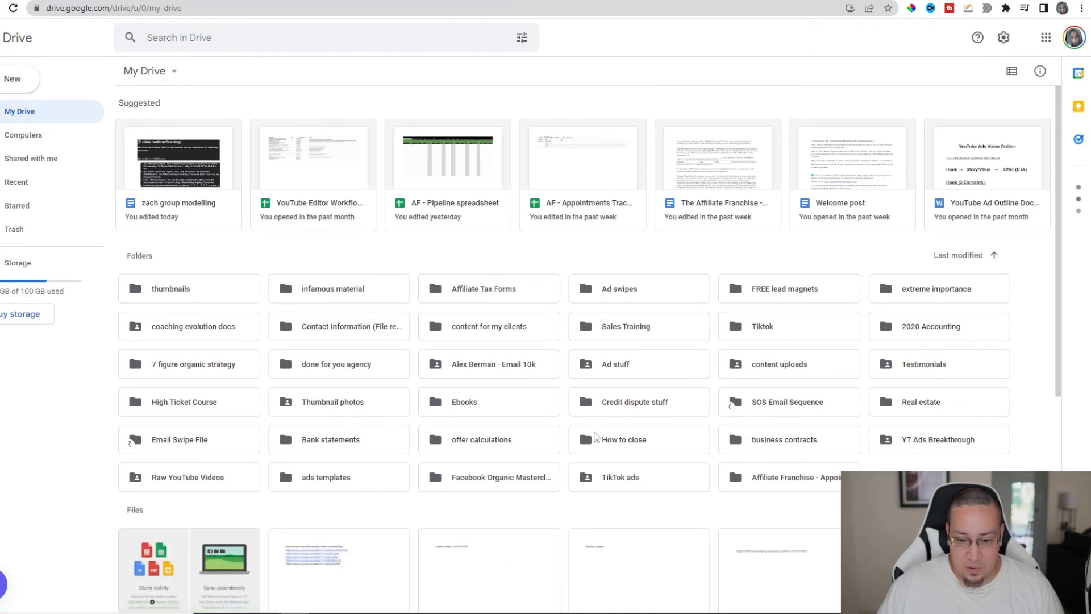
{"action": "double_click", "coordinate": [602, 477]}
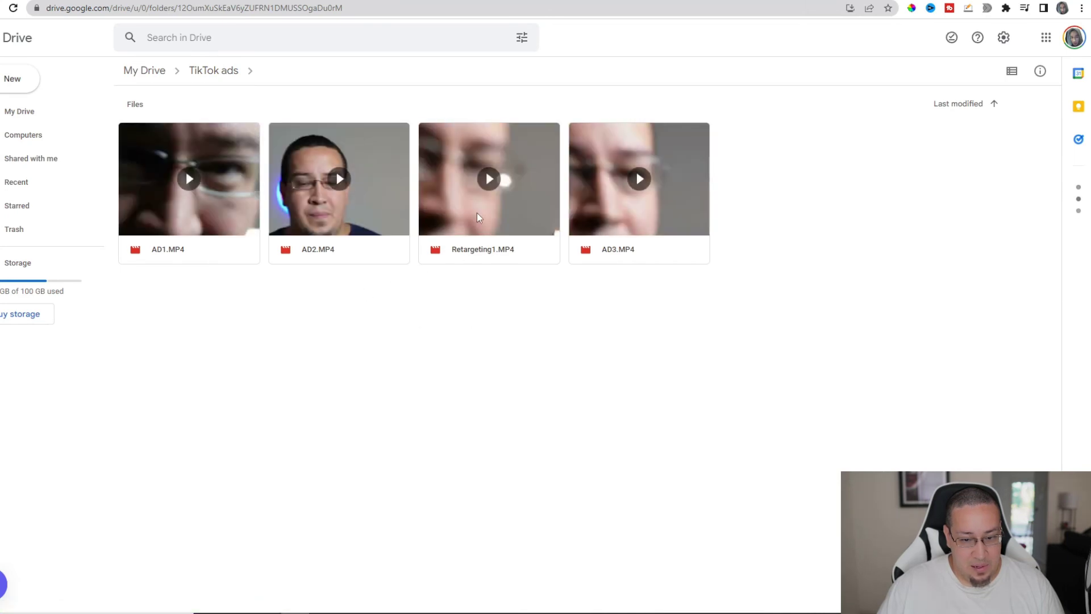
{"action": "left_click", "coordinate": [17, 37]}
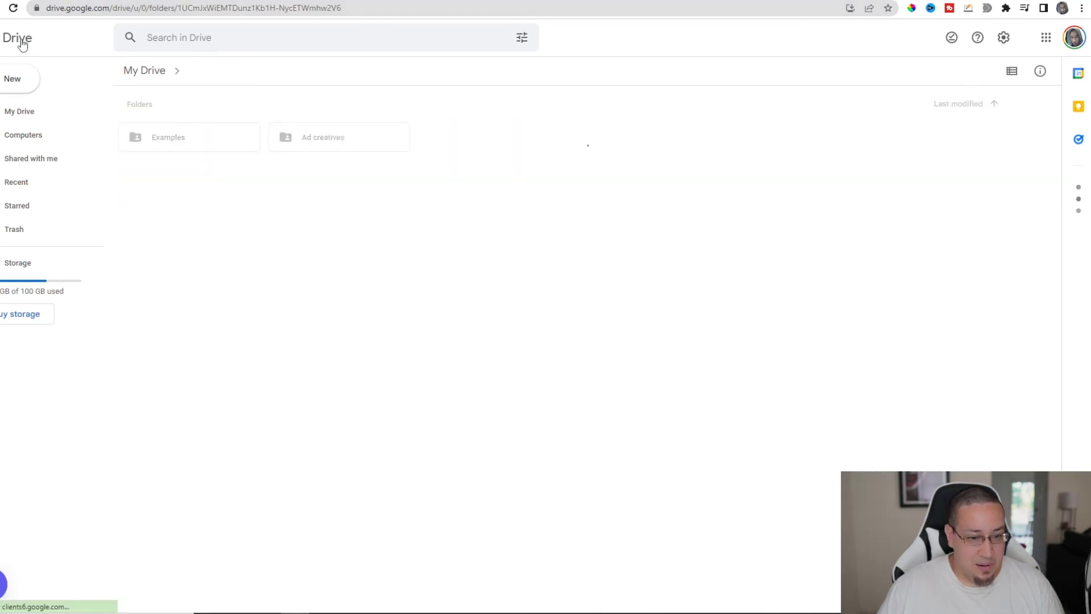
{"action": "key", "text": "alt+Left"}
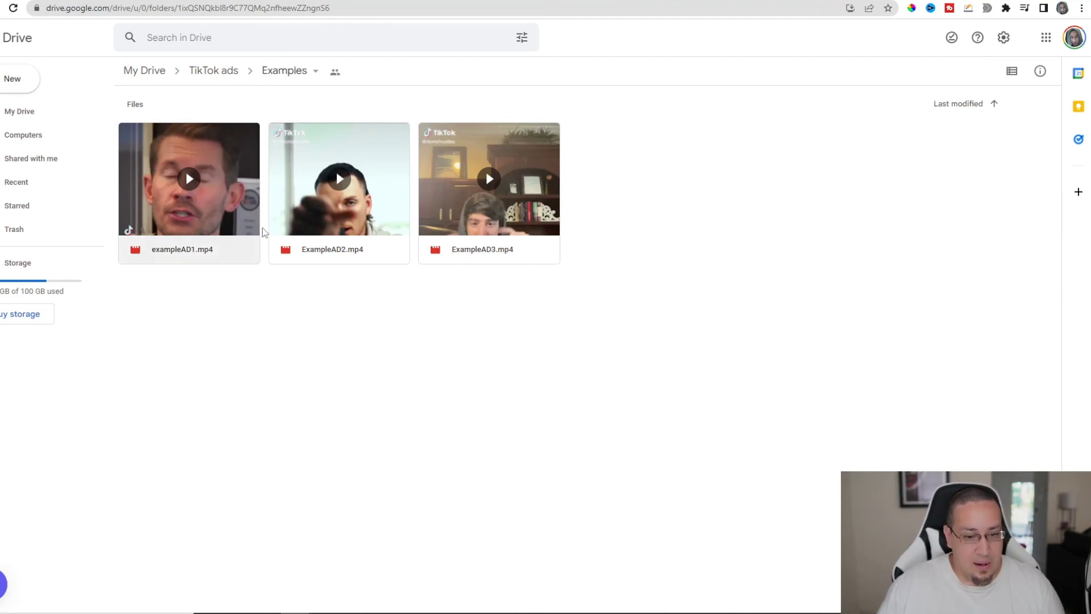
{"action": "double_click", "coordinate": [358, 181]}
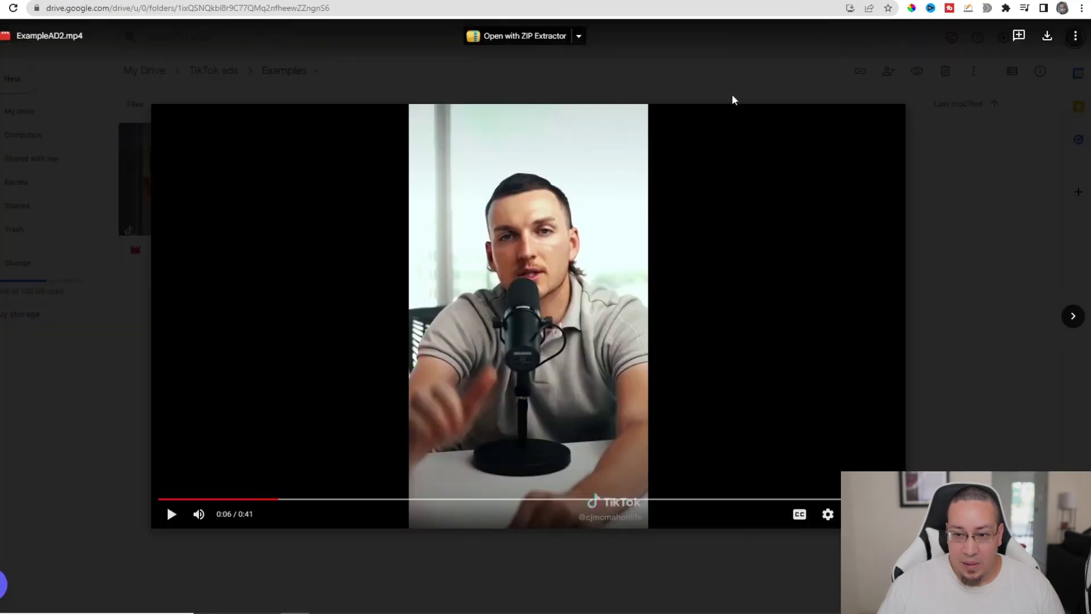
{"action": "left_click", "coordinate": [953, 89]}
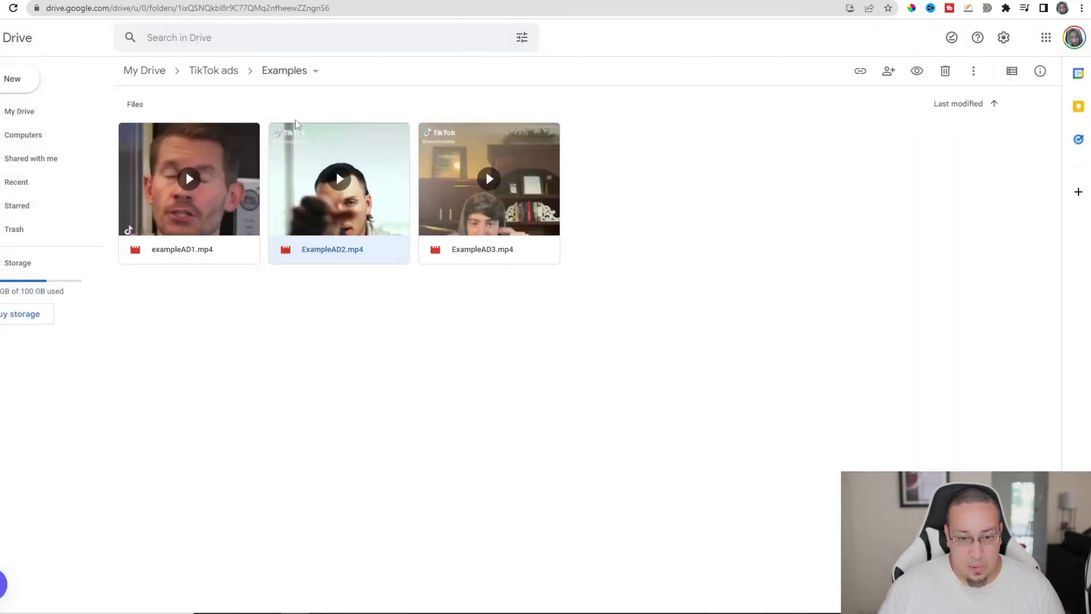